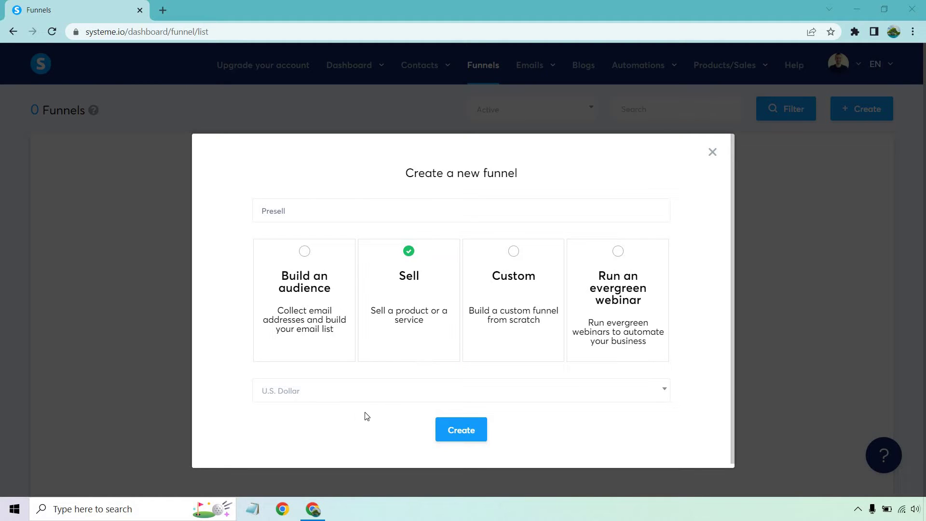
- Create the Presell funnel, then delete its default Order Form and Thank You Page steps
{"action": "left_click", "coordinate": [460, 430]}
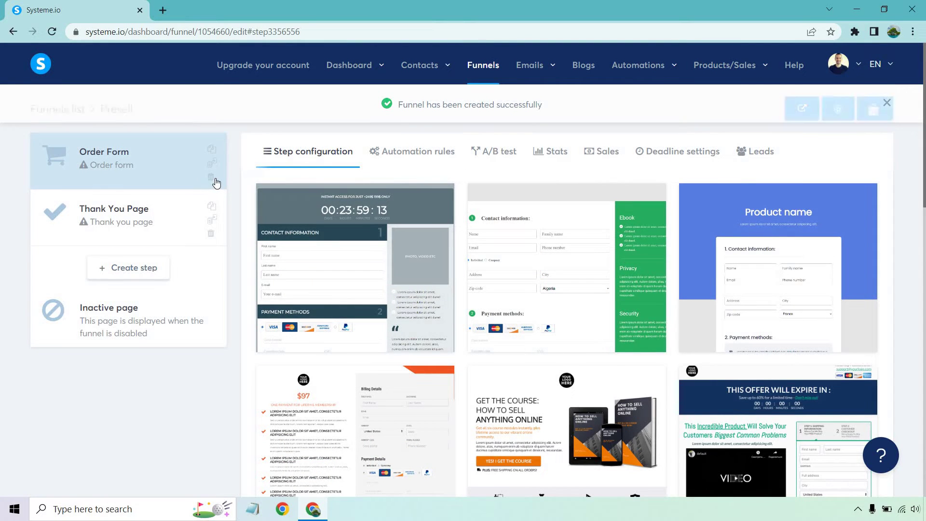
{"action": "left_click", "coordinate": [214, 179]}
{"action": "left_click", "coordinate": [435, 310]}
{"action": "left_click", "coordinate": [211, 178]}
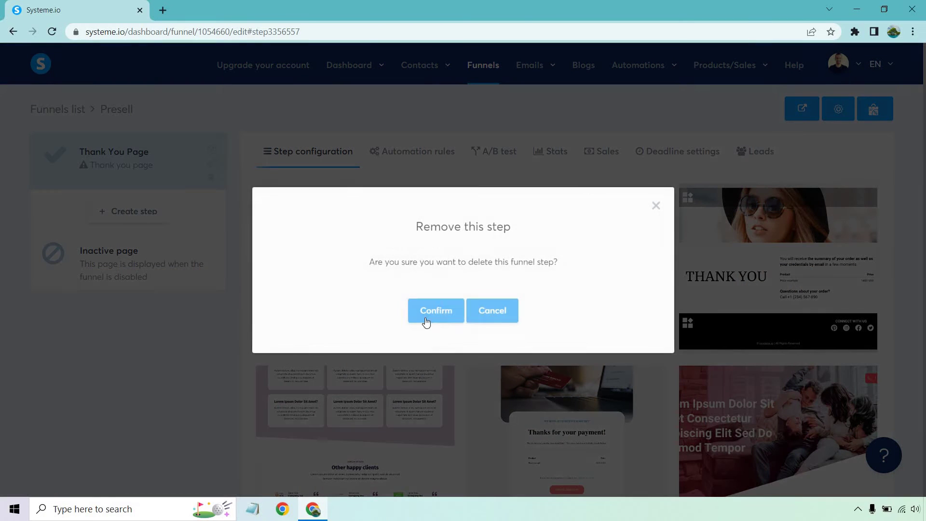
{"action": "left_click", "coordinate": [429, 324]}
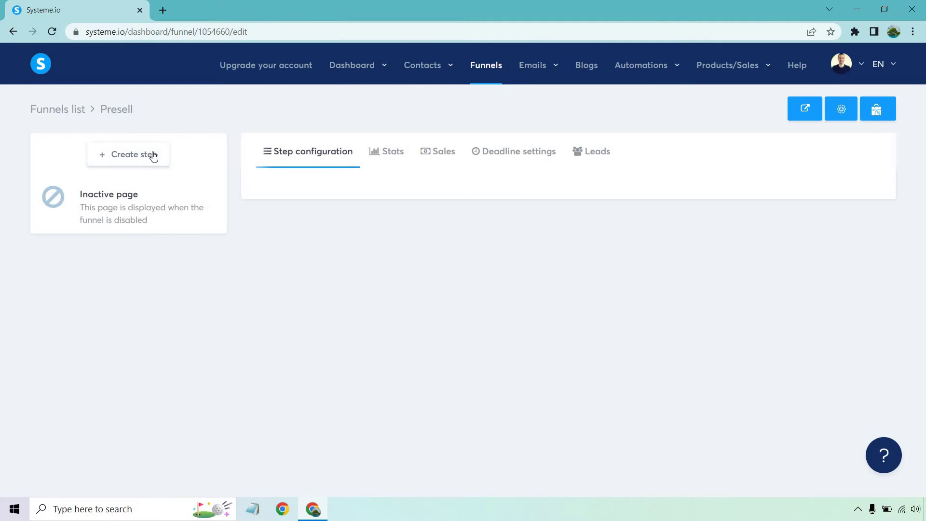
- Add a new funnel step named Presell with type Sales page and save it
{"action": "left_click", "coordinate": [153, 157]}
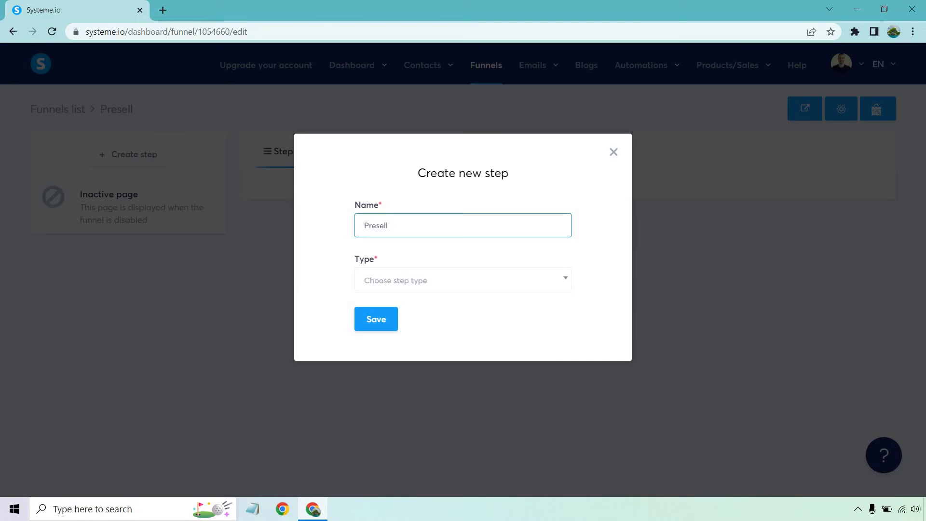
{"action": "left_click", "coordinate": [468, 194]}
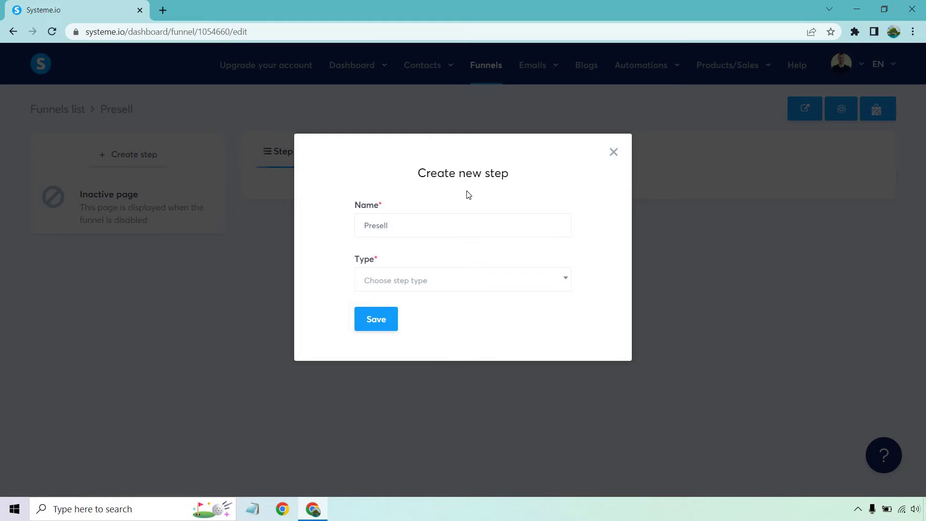
{"action": "left_click", "coordinate": [501, 280]}
{"action": "scroll", "coordinate": [481, 354], "scroll_direction": "down", "scroll_amount": 3}
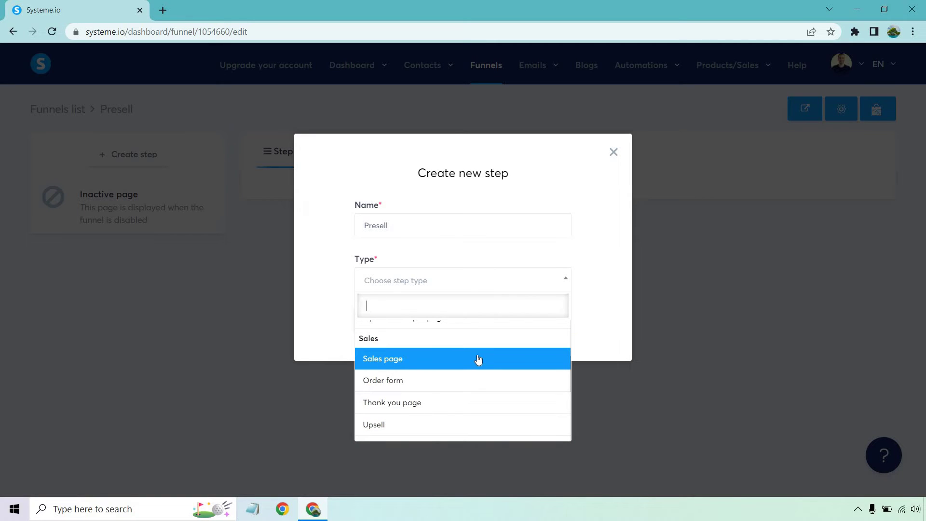
{"action": "left_click", "coordinate": [478, 357]}
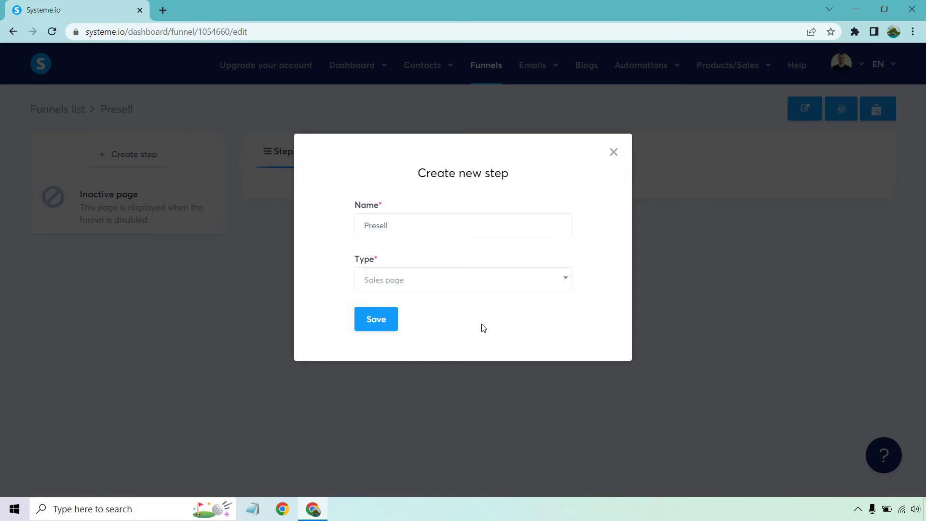
{"action": "left_click", "coordinate": [386, 319]}
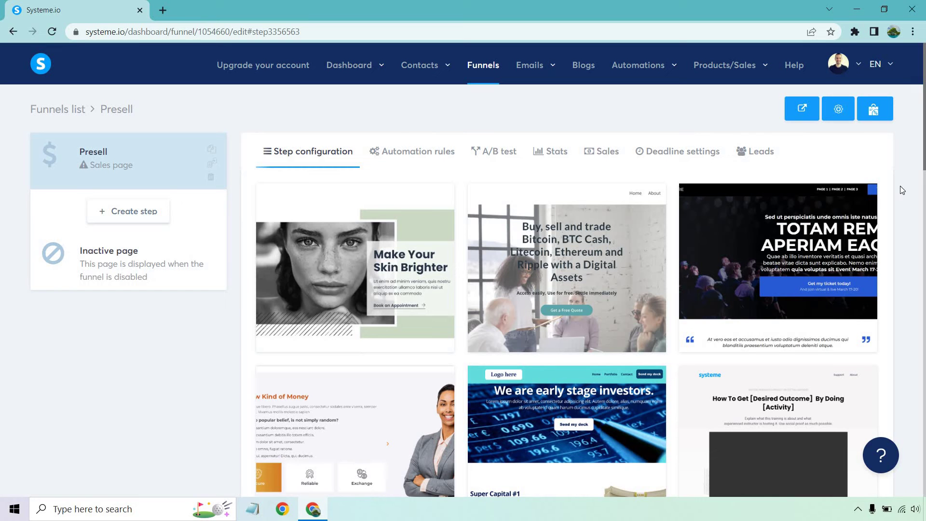
- Browse the template gallery to find the 'Simply the Best Way to Create Landing Pages' template
{"action": "scroll", "coordinate": [902, 187], "scroll_direction": "down", "scroll_amount": 2}
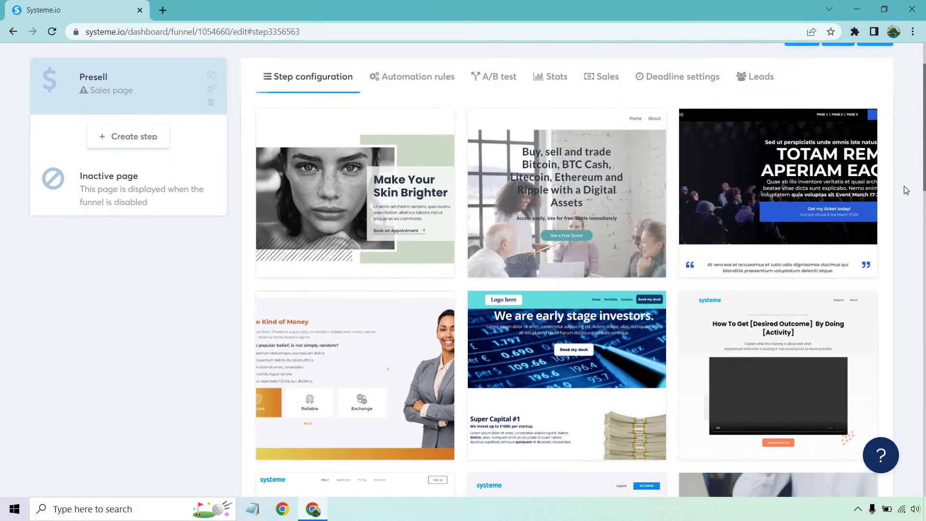
{"action": "scroll", "coordinate": [905, 188], "scroll_direction": "down", "scroll_amount": 9}
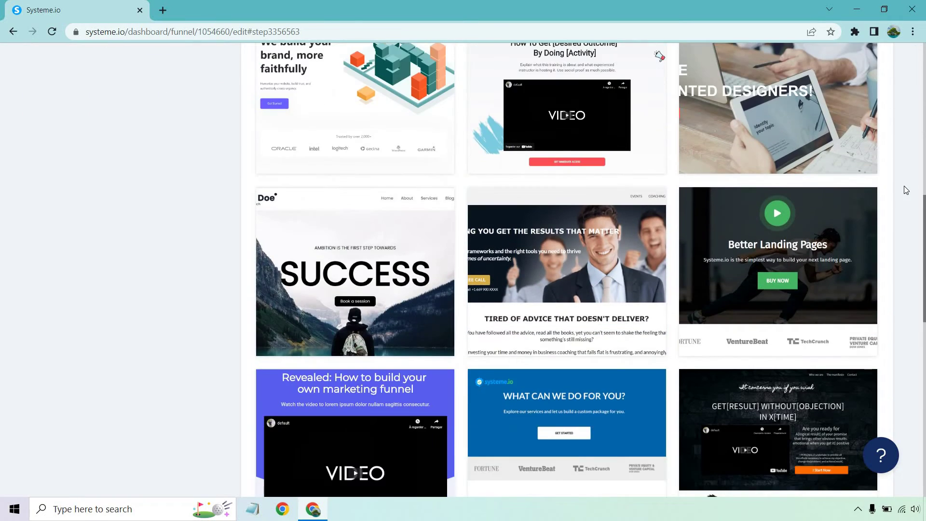
{"action": "scroll", "coordinate": [906, 189], "scroll_direction": "down", "scroll_amount": 2}
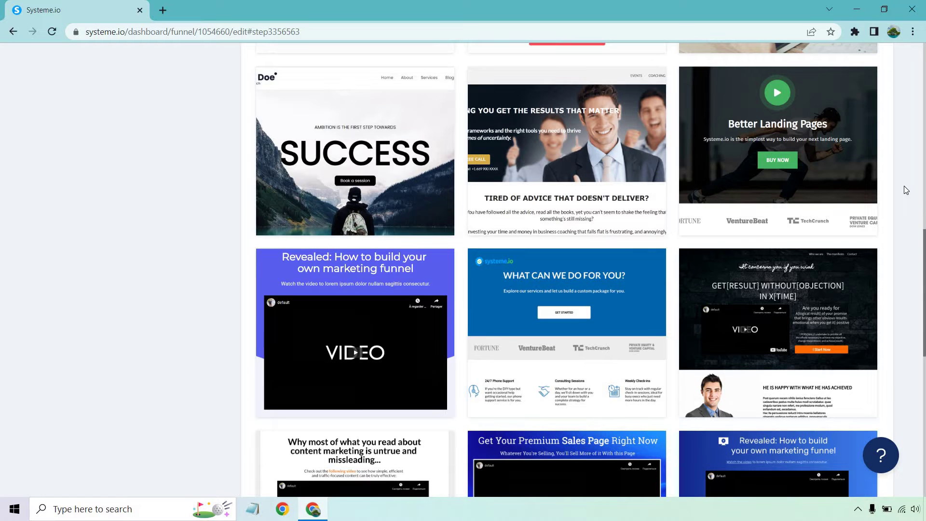
{"action": "scroll", "coordinate": [903, 188], "scroll_direction": "down", "scroll_amount": 3}
{"action": "scroll", "coordinate": [903, 188], "scroll_direction": "up", "scroll_amount": 3}
{"action": "mouse_move", "coordinate": [571, 135]}
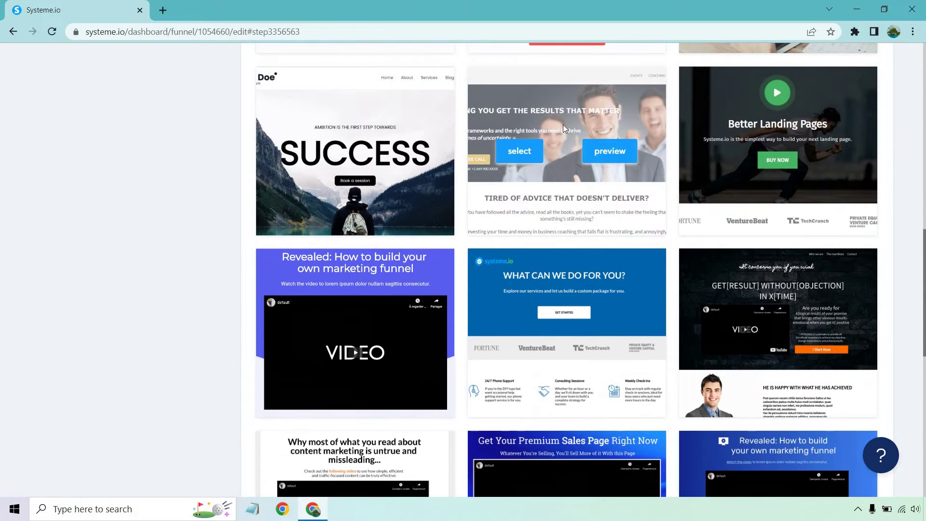
{"action": "scroll", "coordinate": [898, 172], "scroll_direction": "down", "scroll_amount": 7}
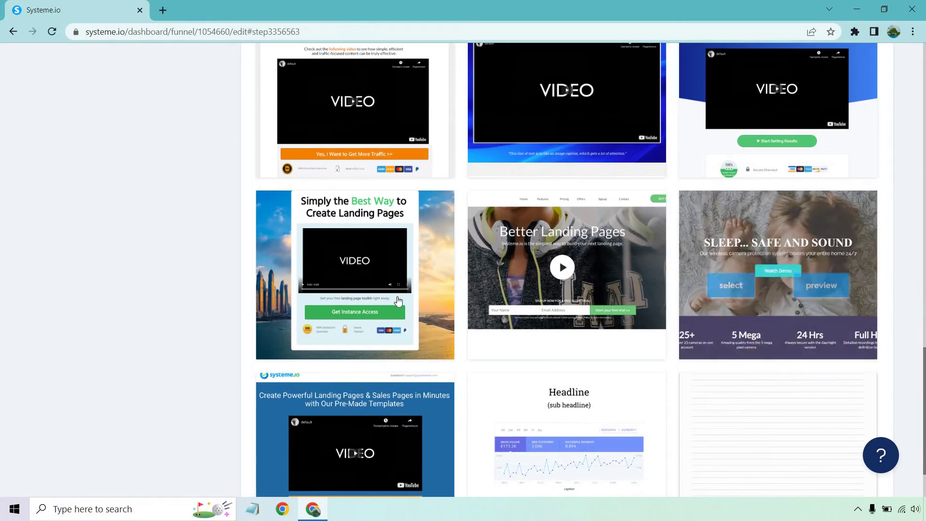
{"action": "mouse_move", "coordinate": [347, 247]}
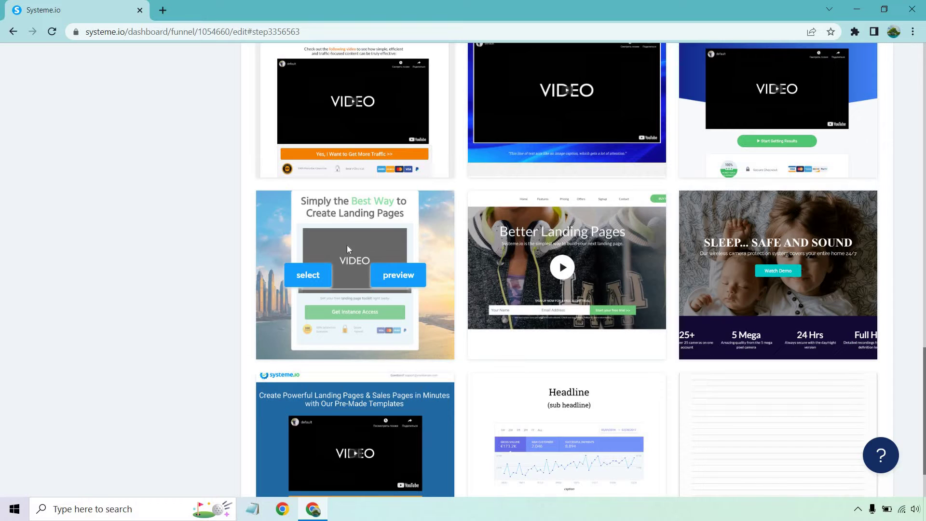
- Apply the 'Simply the Best Way' template, save URL path presell, and open the page editor
{"action": "left_click", "coordinate": [317, 276]}
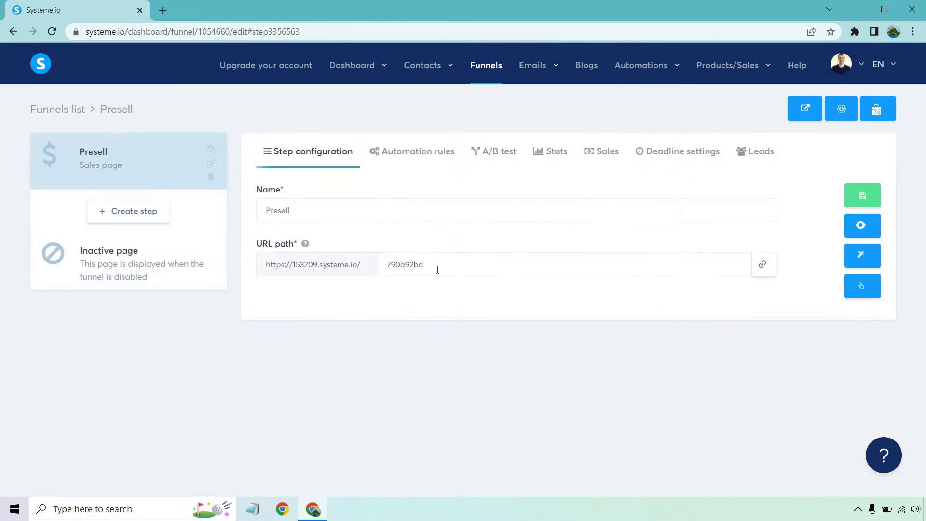
{"action": "double_click", "coordinate": [438, 269]}
{"action": "type", "text": "presell"}
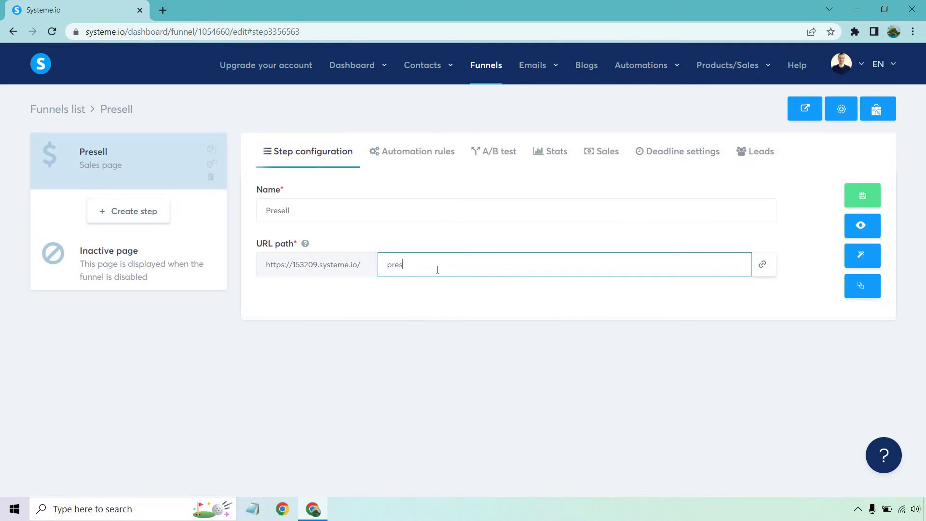
{"action": "left_click", "coordinate": [876, 193]}
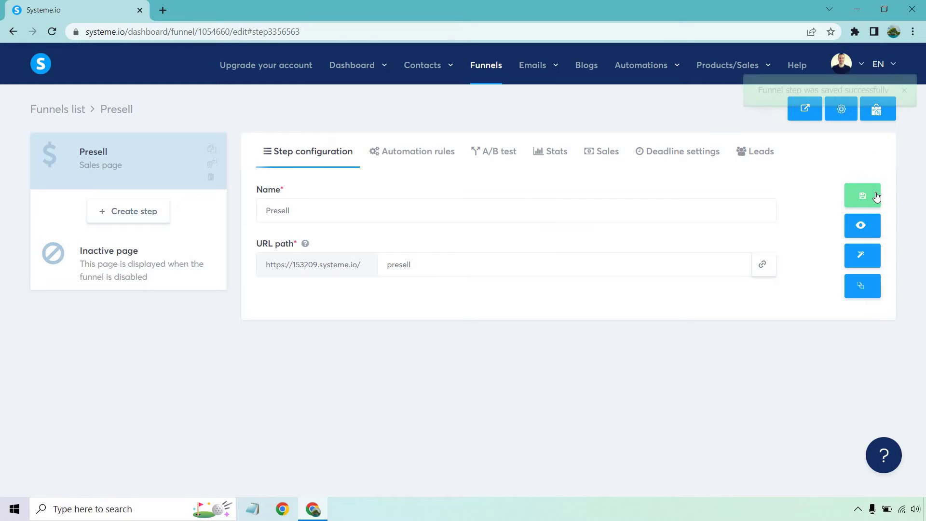
{"action": "left_click", "coordinate": [869, 261]}
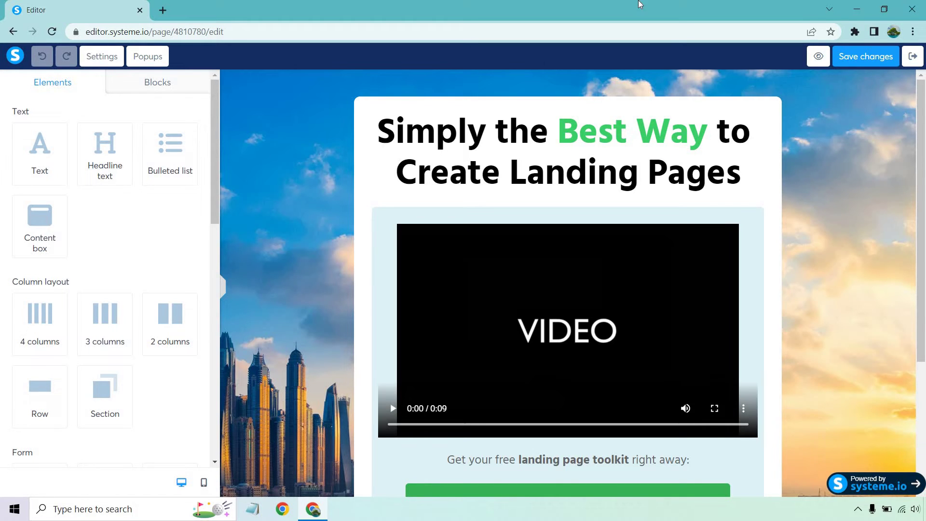
- Inspect the template's headline, video and 'Get Instant Access' button in the page editor
{"action": "left_click", "coordinate": [503, 127]}
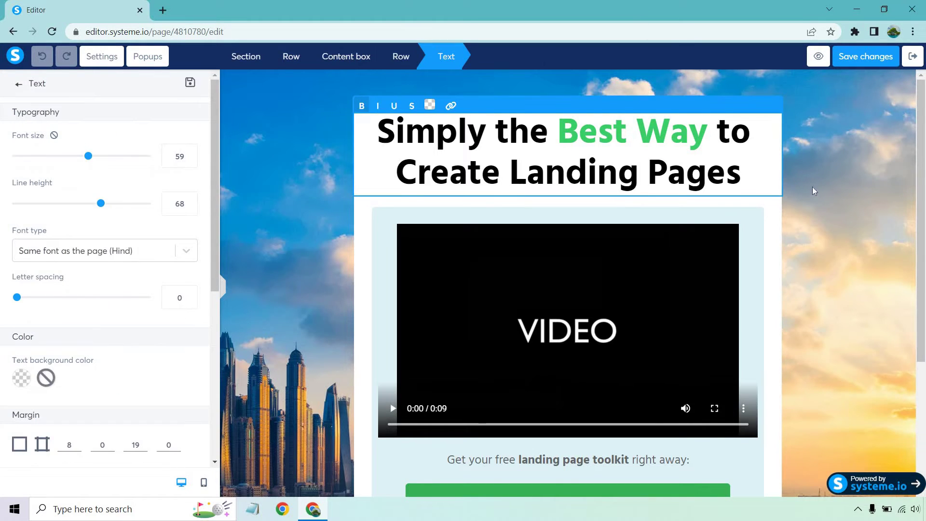
{"action": "left_click", "coordinate": [853, 195]}
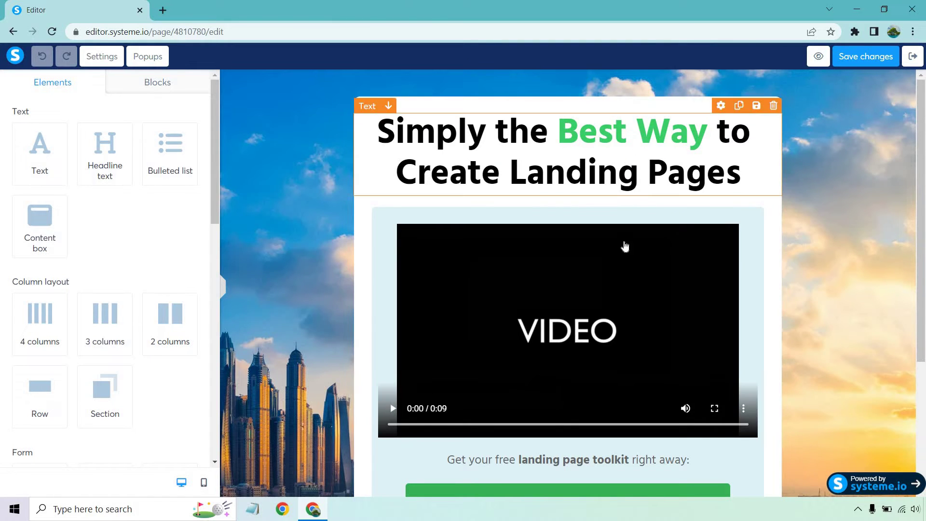
{"action": "scroll", "coordinate": [630, 227], "scroll_direction": "down", "scroll_amount": 3}
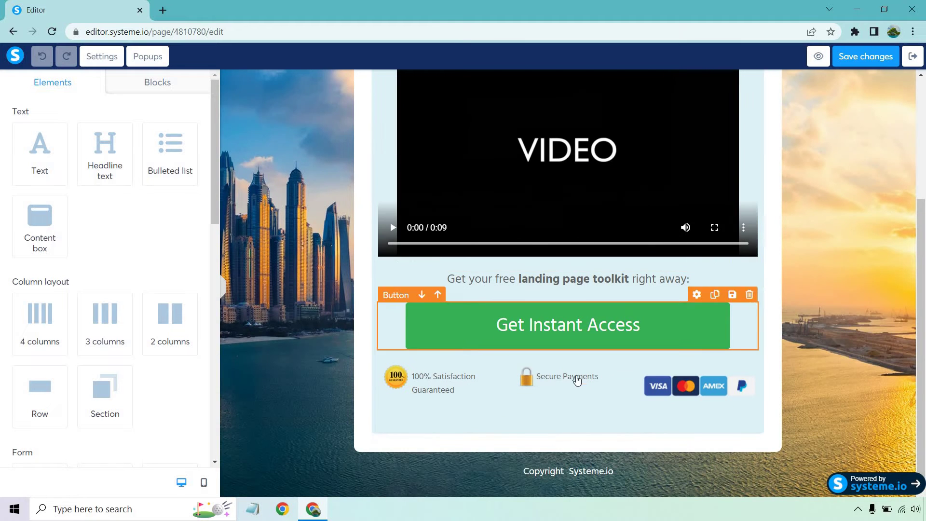
{"action": "scroll", "coordinate": [611, 247], "scroll_direction": "up", "scroll_amount": 3}
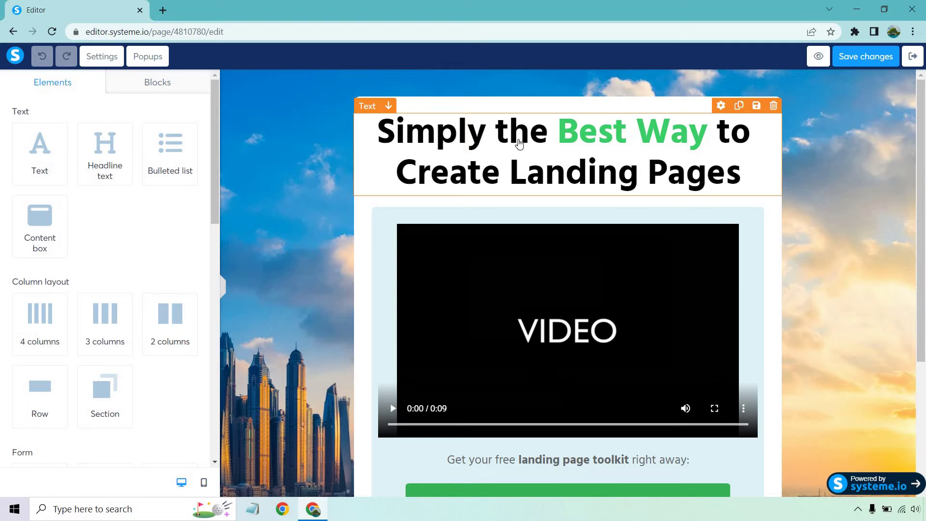
{"action": "scroll", "coordinate": [520, 143], "scroll_direction": "down", "scroll_amount": 1}
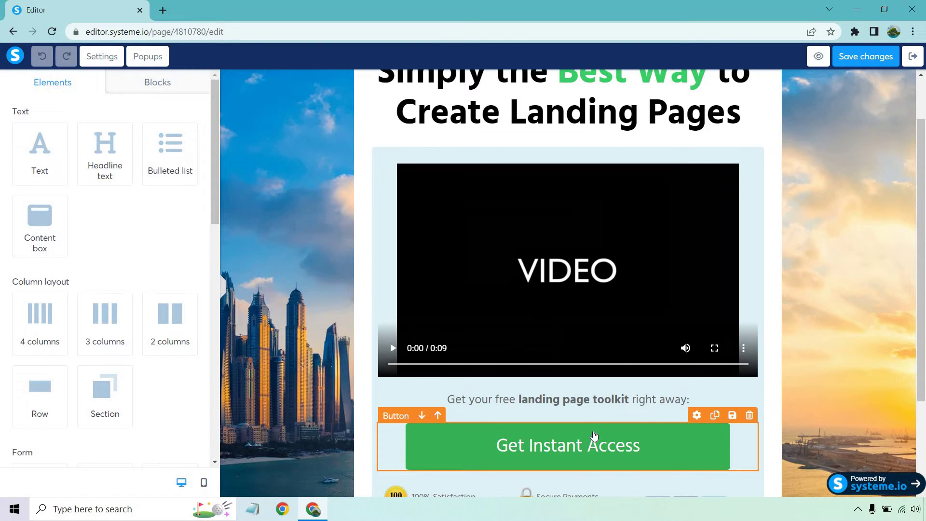
{"action": "scroll", "coordinate": [723, 294], "scroll_direction": "up", "scroll_amount": 1}
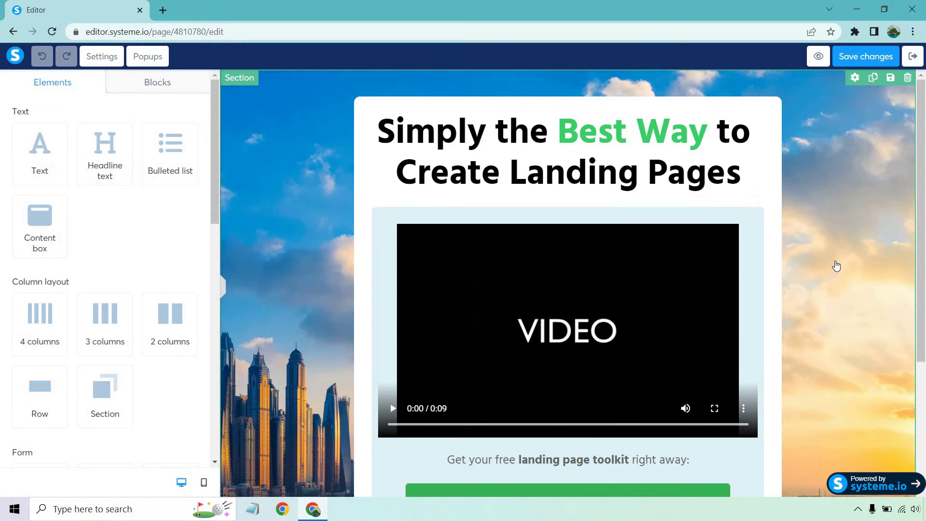
- Replace the template headline with 'How To Quickly Get 1,000s Of YouTube Keywords'
{"action": "triple_click", "coordinate": [481, 143]}
{"action": "left_click", "coordinate": [526, 167]}
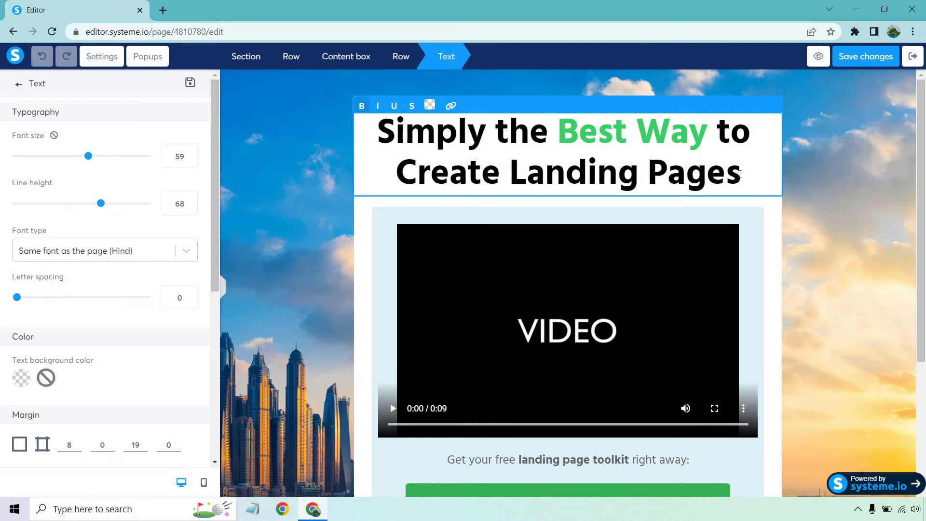
{"action": "left_click_drag", "start_coordinate": [742, 174], "coordinate": [385, 134]}
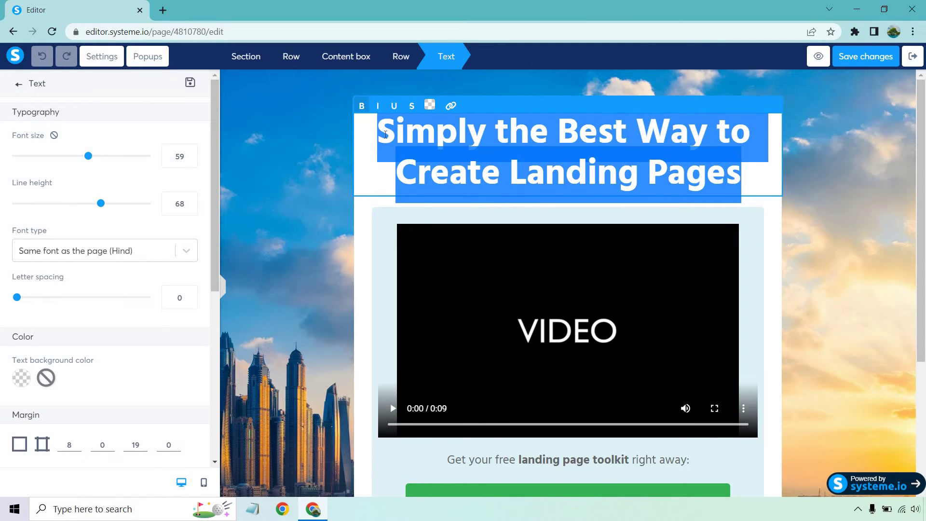
{"action": "type", "text": "Like This"}
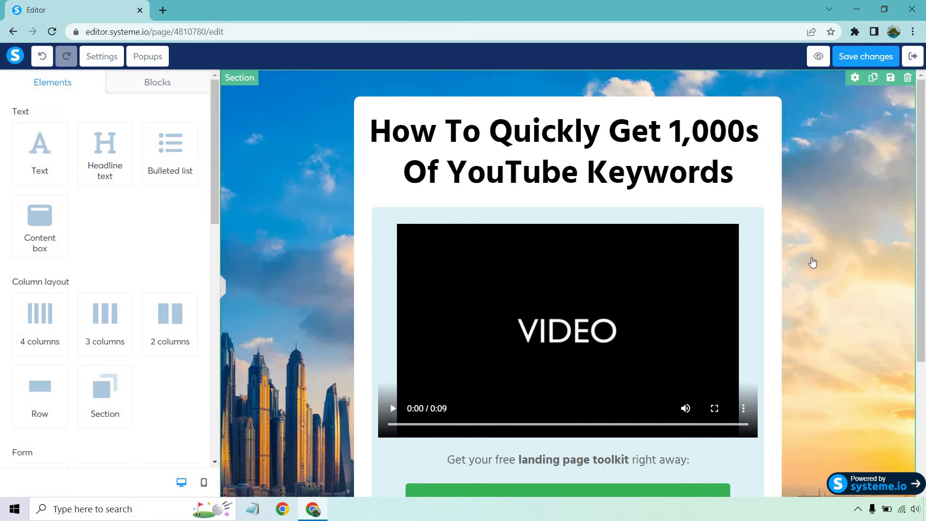
- Keep the video as a Direct link and paste the Tube Atlas Review YouTube URL
{"action": "left_click", "coordinate": [813, 262]}
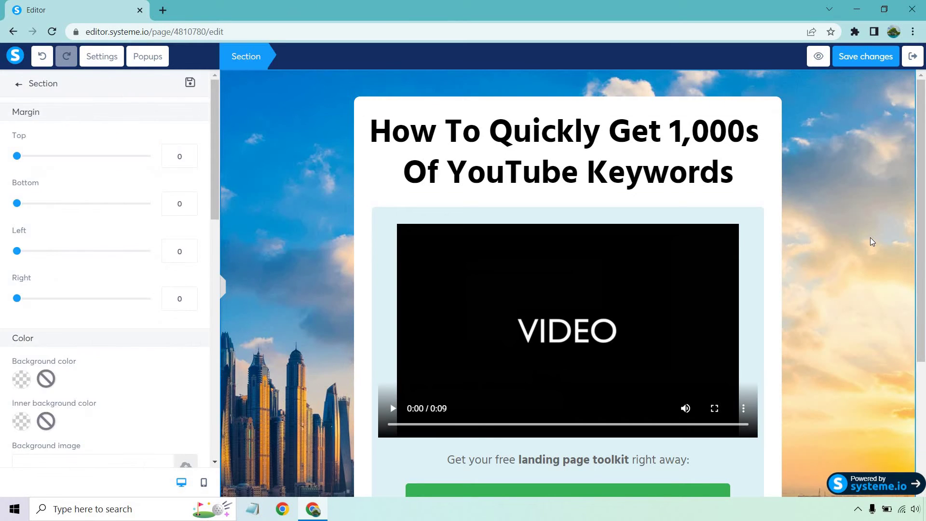
{"action": "left_click", "coordinate": [613, 293]}
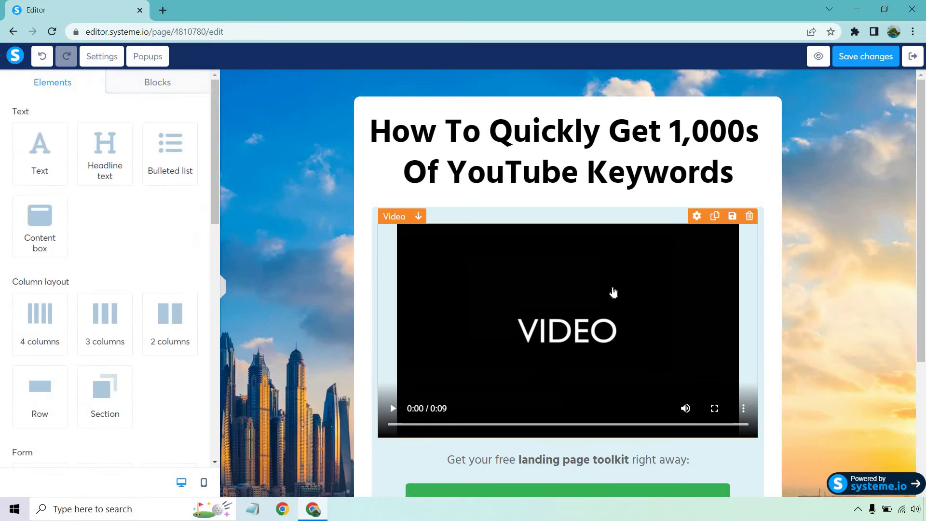
{"action": "left_click", "coordinate": [613, 291]}
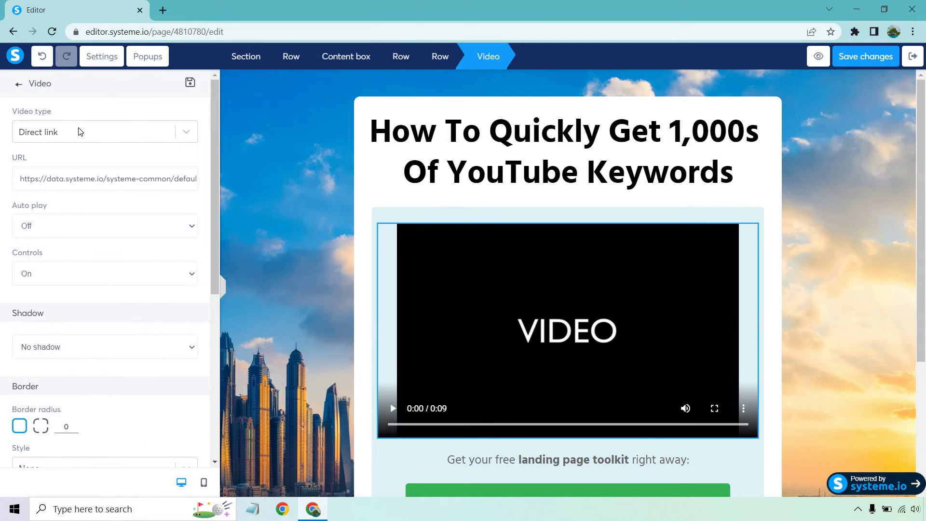
{"action": "left_click", "coordinate": [91, 137]}
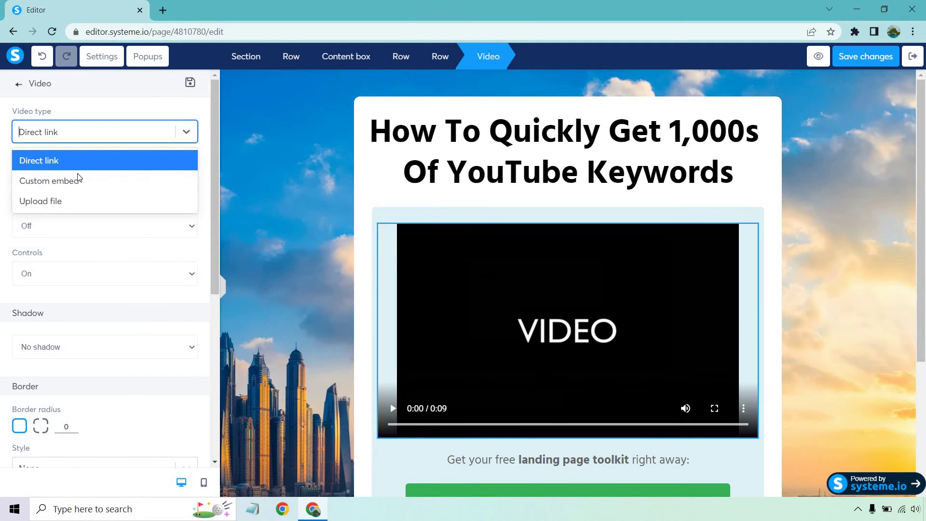
{"action": "left_click", "coordinate": [105, 112]}
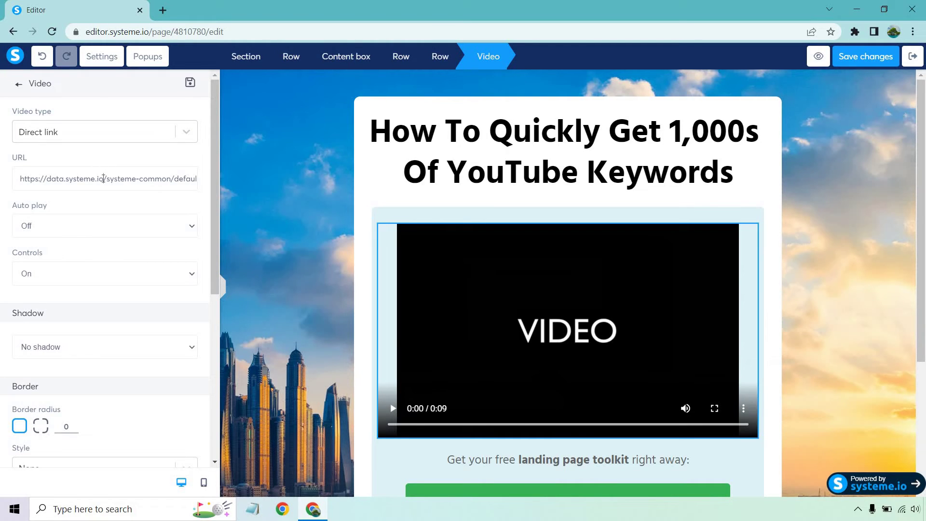
{"action": "triple_click", "coordinate": [103, 178]}
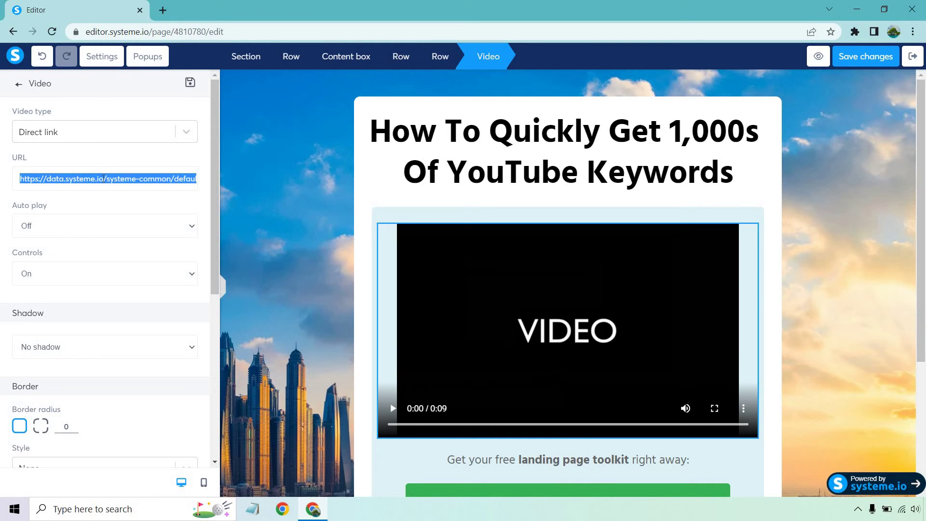
{"action": "type", "text": "https://www.youtube.com/watch?v=aFs7HlShjJg"}
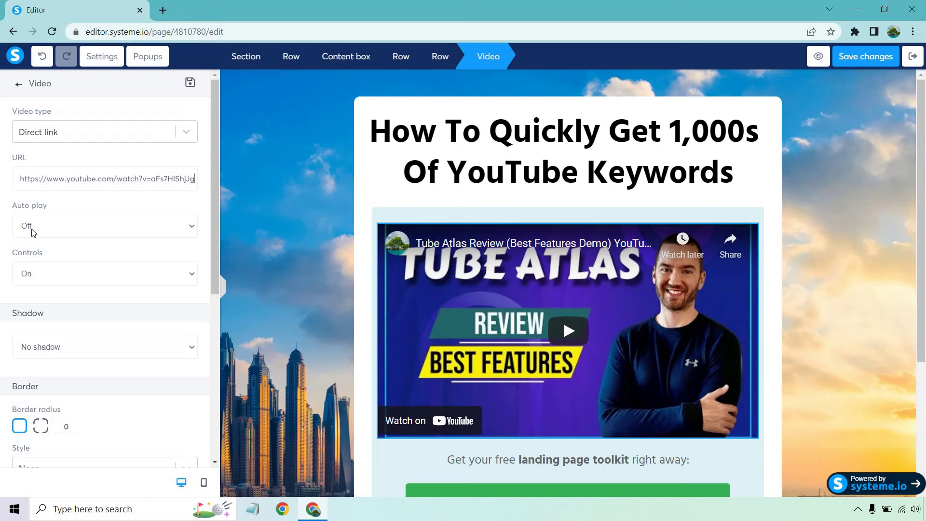
- Check the embedded 'Tube Atlas Review (Best Features Demo)' video and the background section settings
{"action": "scroll", "coordinate": [112, 215], "scroll_direction": "down", "scroll_amount": 1}
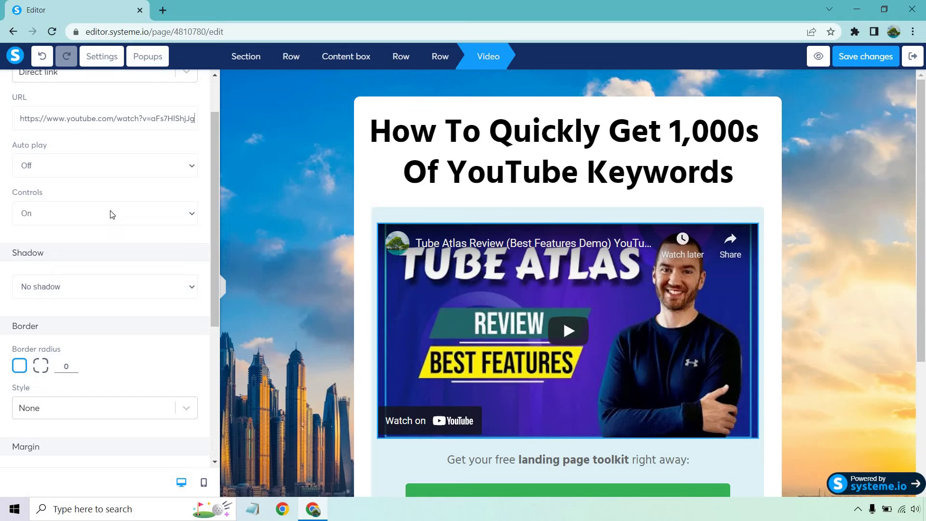
{"action": "scroll", "coordinate": [112, 214], "scroll_direction": "down", "scroll_amount": 5}
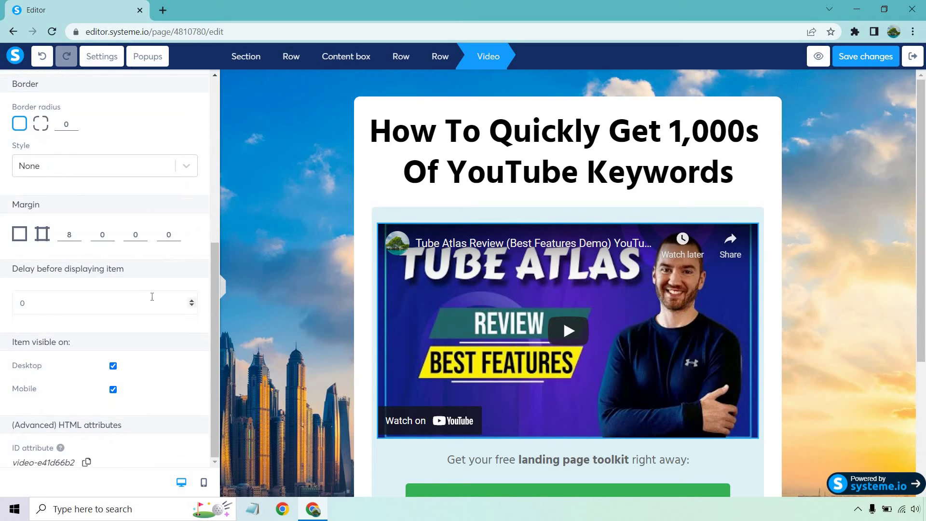
{"action": "scroll", "coordinate": [152, 296], "scroll_direction": "up", "scroll_amount": 6}
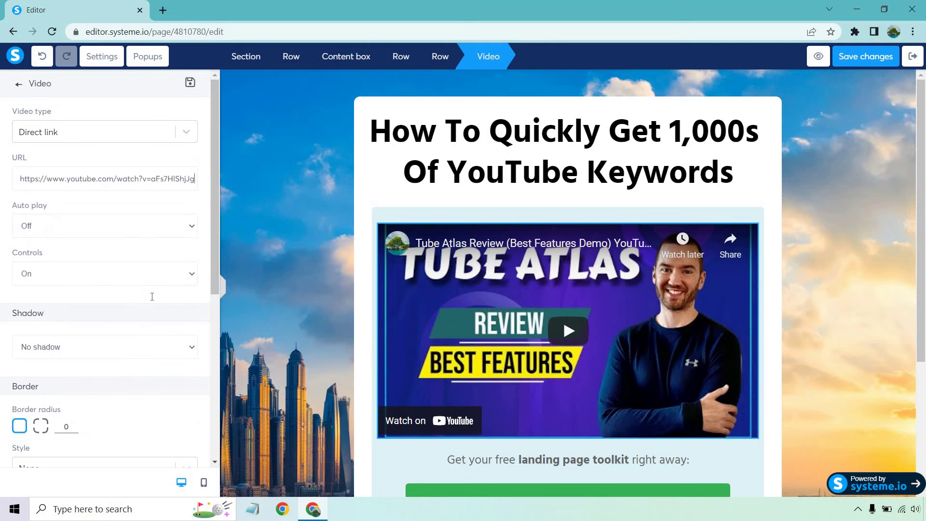
{"action": "left_click", "coordinate": [284, 175]}
{"action": "left_click", "coordinate": [864, 188]}
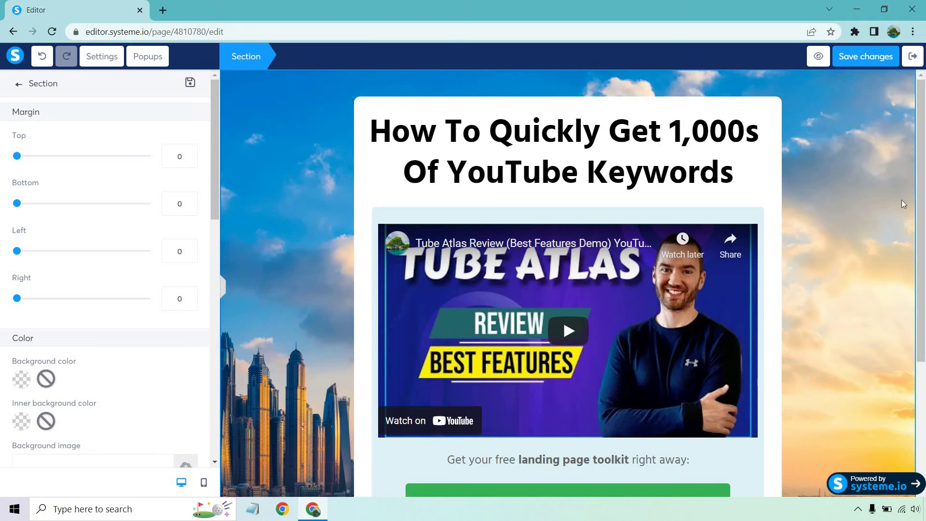
{"action": "left_click", "coordinate": [864, 172]}
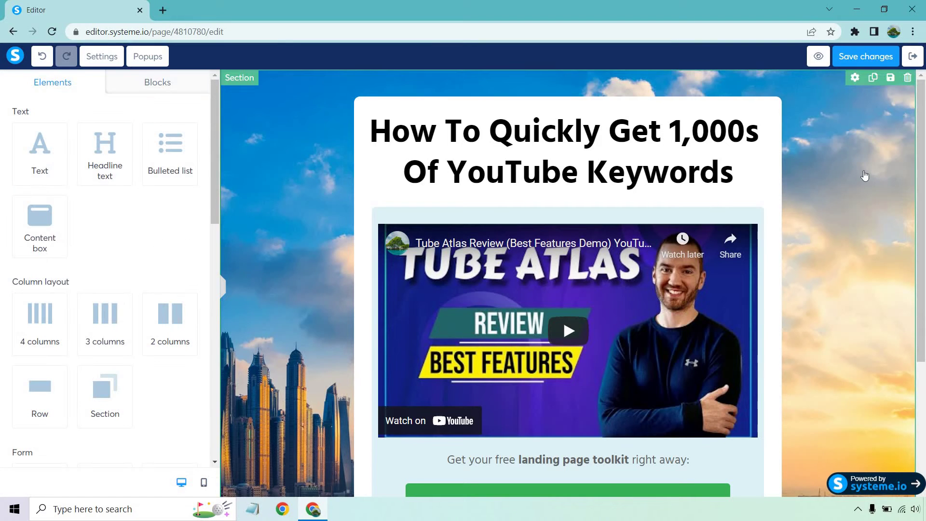
{"action": "scroll", "coordinate": [865, 175], "scroll_direction": "down", "scroll_amount": 3}
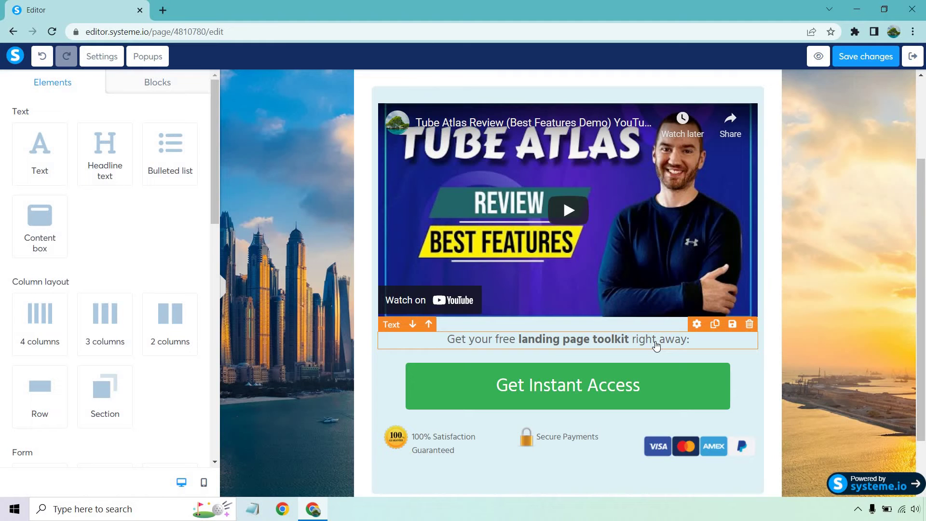
- Rewrite the line under the video to 'Get instant access to Tube Atlas right away:' with Tube Atlas bold
{"action": "left_click", "coordinate": [657, 340]}
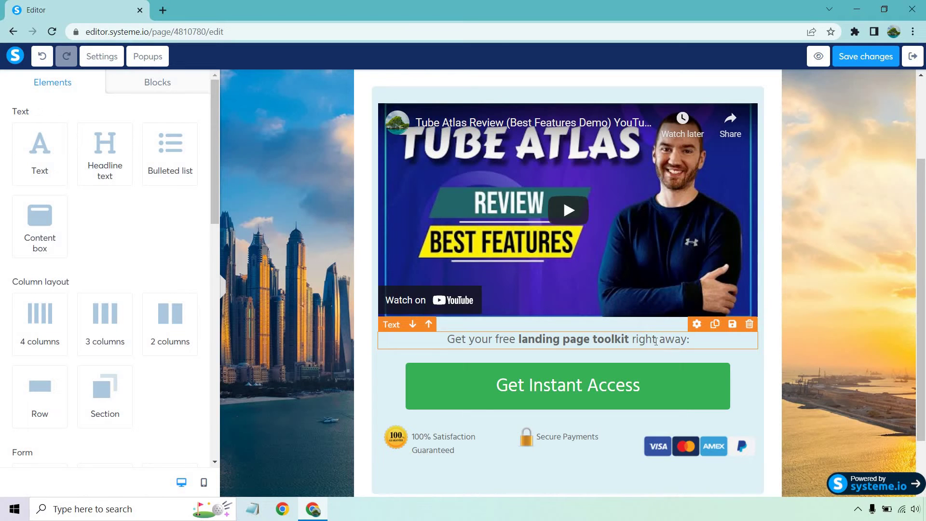
{"action": "left_click", "coordinate": [470, 339]}
{"action": "type", "text": "instant ac"}
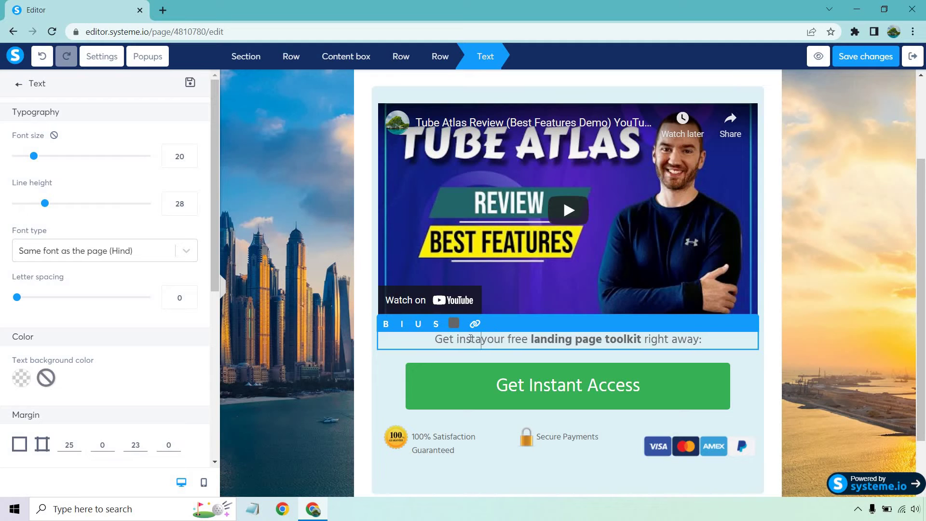
{"action": "type", "text": "cess to"}
{"action": "key", "text": "Delete"}
{"action": "key", "text": "Delete"}
{"action": "key", "text": "Delete"}
{"action": "key", "text": "Delete"}
{"action": "key", "text": "Delete"}
{"action": "key", "text": "Delete"}
{"action": "key", "text": "Delete"}
{"action": "key", "text": "Delete"}
{"action": "key", "text": "Delete"}
{"action": "key", "text": "Delete"}
{"action": "key", "text": "Delete"}
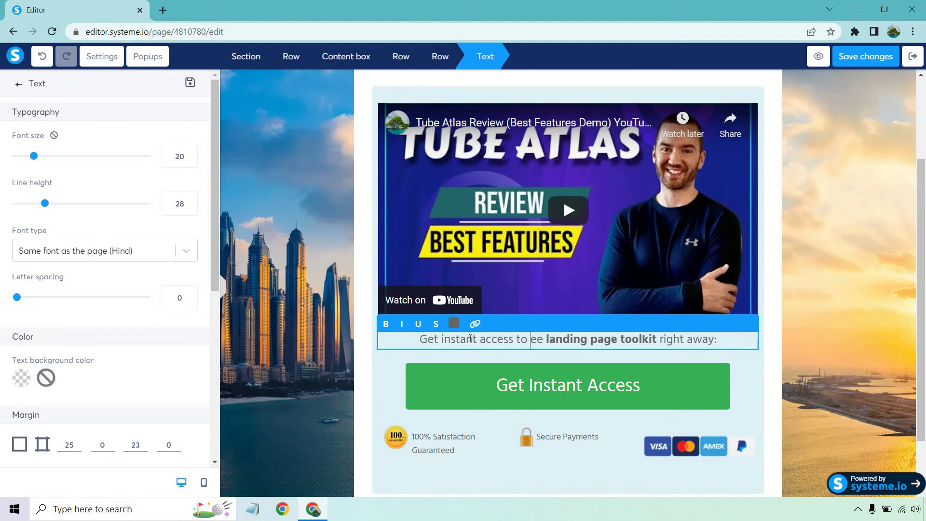
{"action": "key", "text": "Delete"}
{"action": "key", "text": "Delete"}
{"action": "key", "text": "Delete"}
{"action": "key", "text": "Delete"}
{"action": "key", "text": "Delete"}
{"action": "key", "text": "Delete"}
{"action": "key", "text": "Delete"}
{"action": "key", "text": "Delete"}
{"action": "key", "text": "Delete"}
{"action": "key", "text": "Delete"}
{"action": "key", "text": "Delete"}
{"action": "key", "text": "Delete"}
{"action": "key", "text": "Delete"}
{"action": "key", "text": "Delete"}
{"action": "key", "text": "Delete"}
{"action": "key", "text": "Delete"}
{"action": "key", "text": "Delete"}
{"action": "key", "text": "Delete"}
{"action": "key", "text": "Delete"}
{"action": "key", "text": "Delete"}
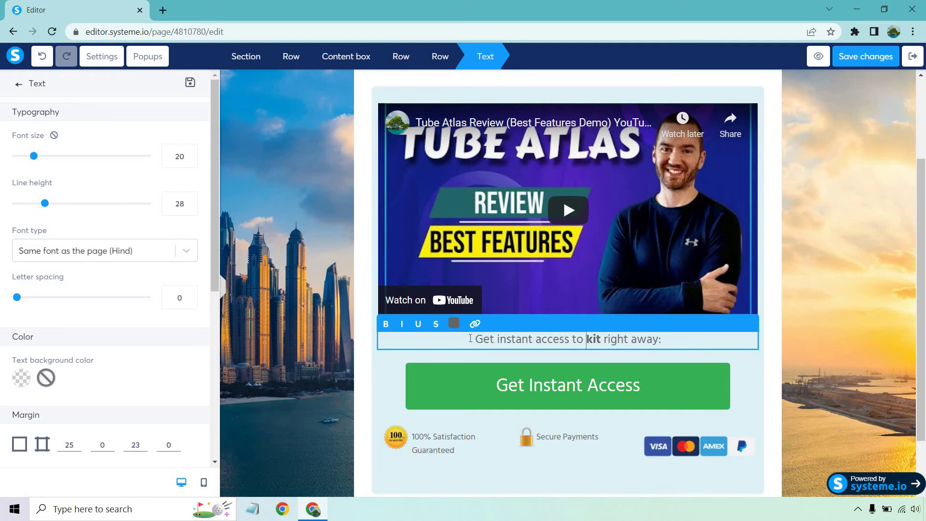
{"action": "type", "text": "Tube Atlas"}
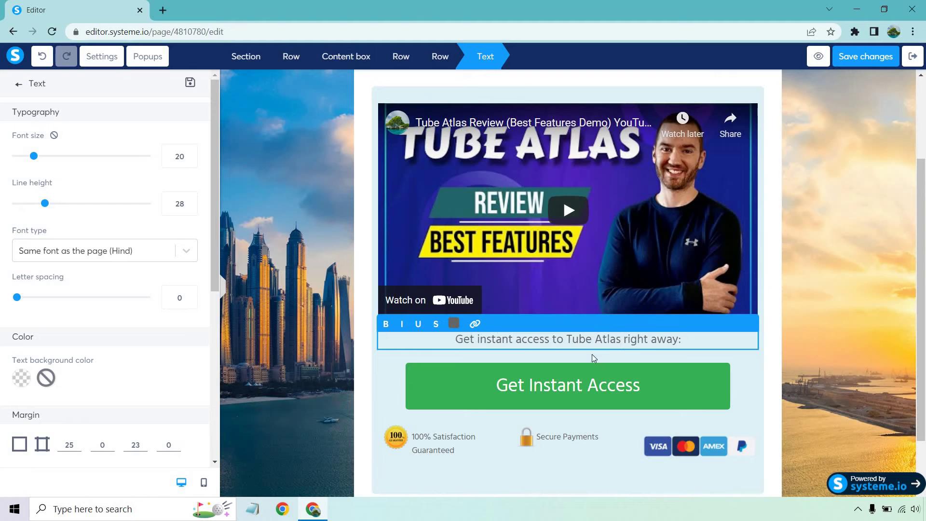
{"action": "key", "text": "ctrl+Left"}
{"action": "key", "text": "ctrl+Left"}
{"action": "key", "text": "shift+Right"}
{"action": "key", "text": "shift+Right"}
{"action": "key", "text": "shift+Right"}
{"action": "key", "text": "shift+Right"}
{"action": "key", "text": "shift+Right"}
{"action": "key", "text": "shift+Right"}
{"action": "key", "text": "shift+Right"}
{"action": "key", "text": "shift+Right"}
{"action": "key", "text": "shift+Right"}
{"action": "key", "text": "shift+Right"}
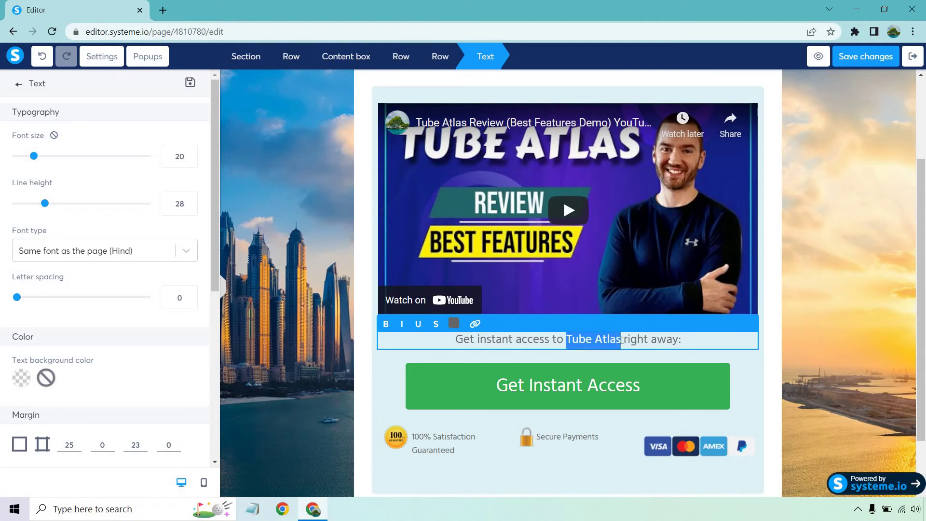
{"action": "left_click", "coordinate": [386, 323]}
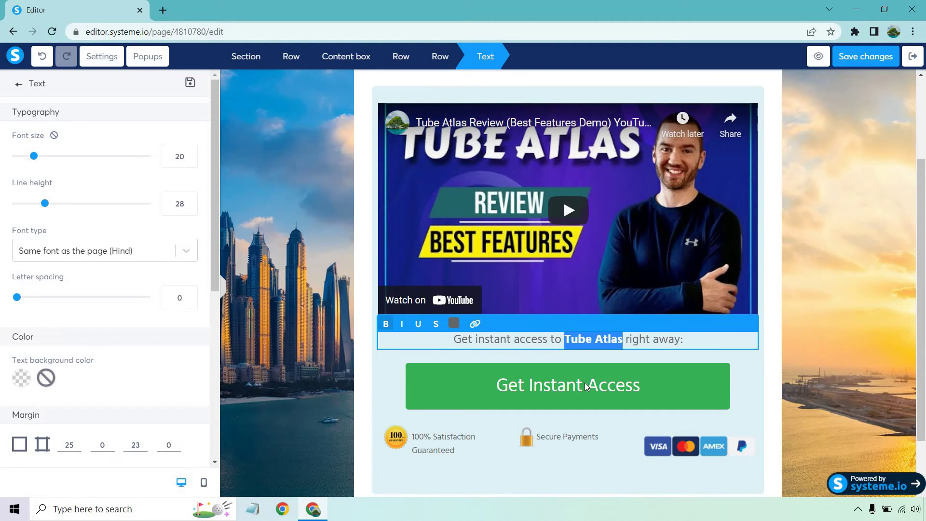
{"action": "left_click", "coordinate": [887, 316]}
- Delete the payment-cards image and the row of guarantee badges
{"action": "scroll", "coordinate": [875, 314], "scroll_direction": "down", "scroll_amount": 2}
{"action": "mouse_move", "coordinate": [747, 357]}
{"action": "left_click", "coordinate": [749, 355]}
{"action": "left_click", "coordinate": [520, 99]}
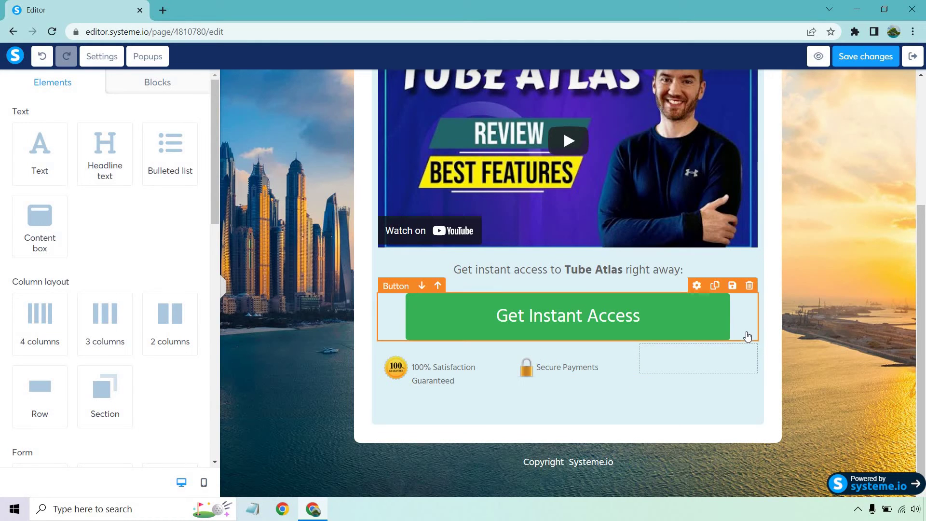
{"action": "left_click", "coordinate": [750, 332]}
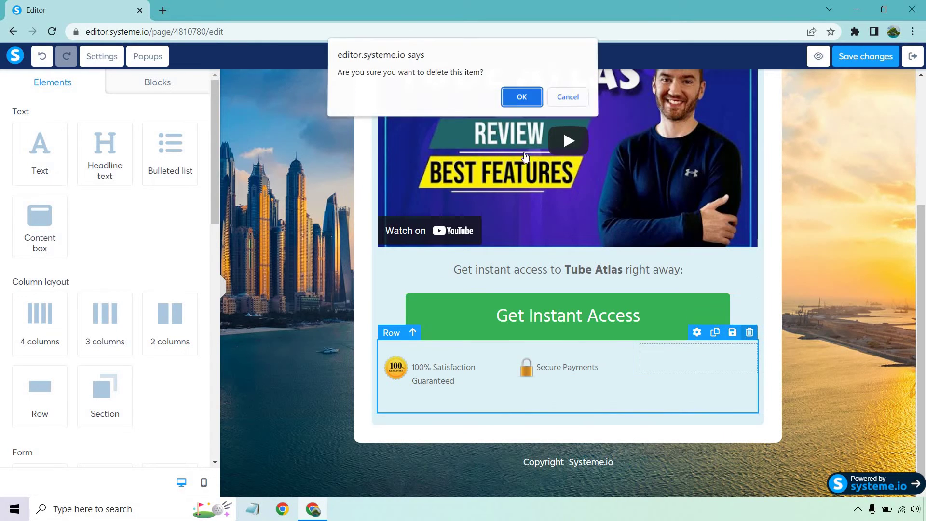
{"action": "left_click", "coordinate": [522, 97]}
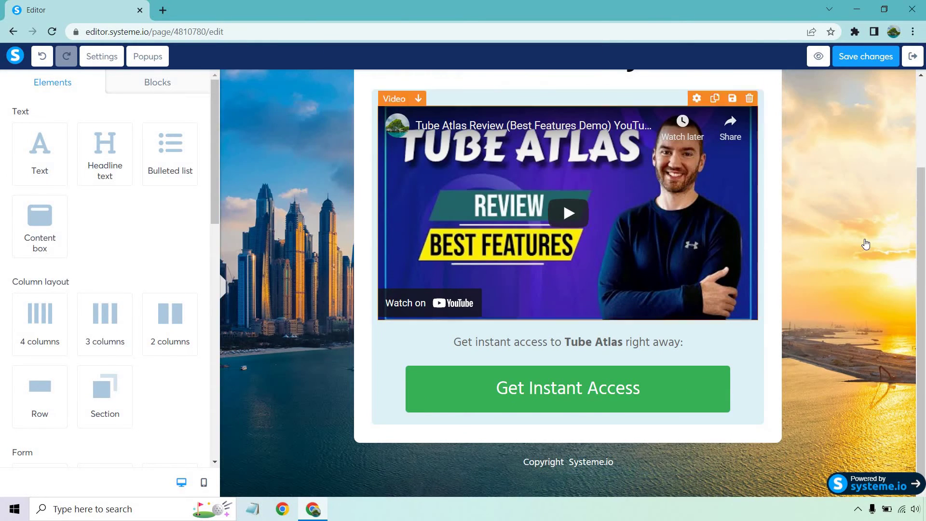
- Change the Get Instant Access button text to 'Click Here To Continue'
{"action": "left_click", "coordinate": [659, 387]}
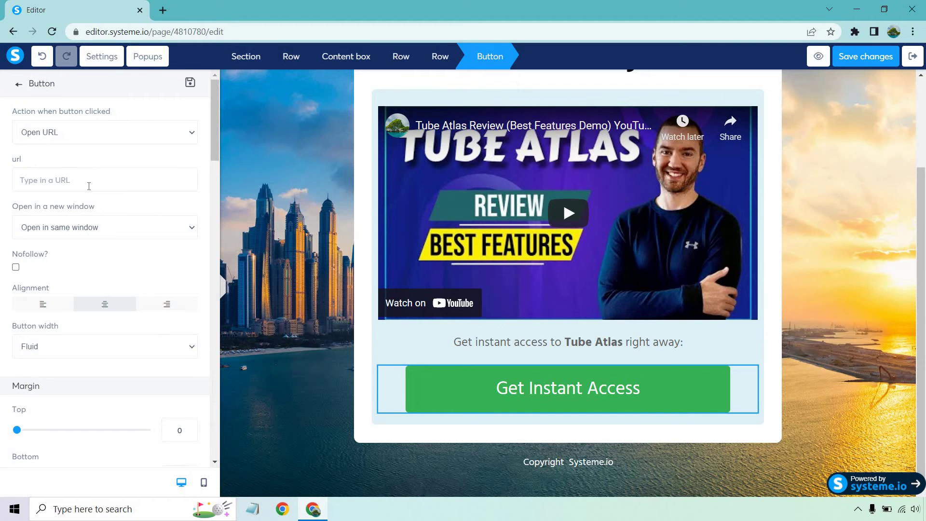
{"action": "scroll", "coordinate": [98, 198], "scroll_direction": "down", "scroll_amount": 5}
{"action": "scroll", "coordinate": [101, 203], "scroll_direction": "down", "scroll_amount": 2}
{"action": "triple_click", "coordinate": [104, 234]}
{"action": "key", "text": "BackSpace"}
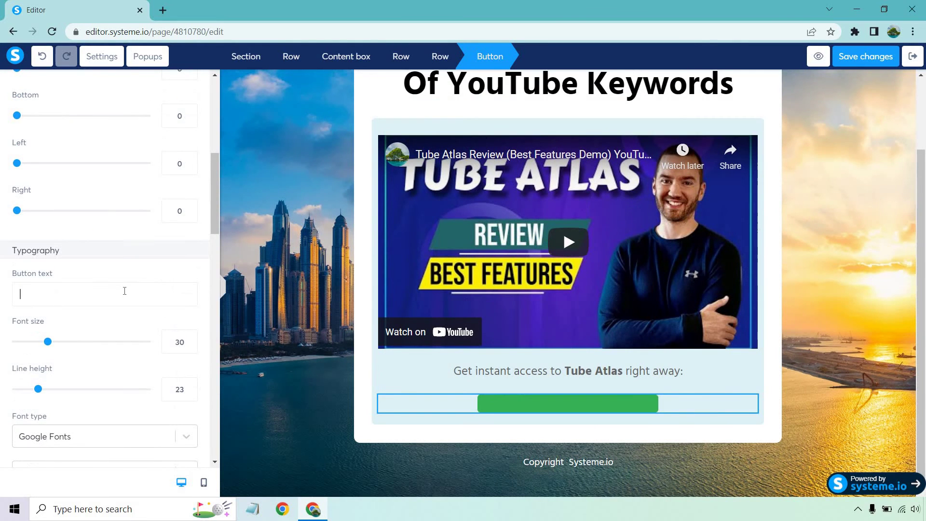
{"action": "type", "text": "Click Here To Con"}
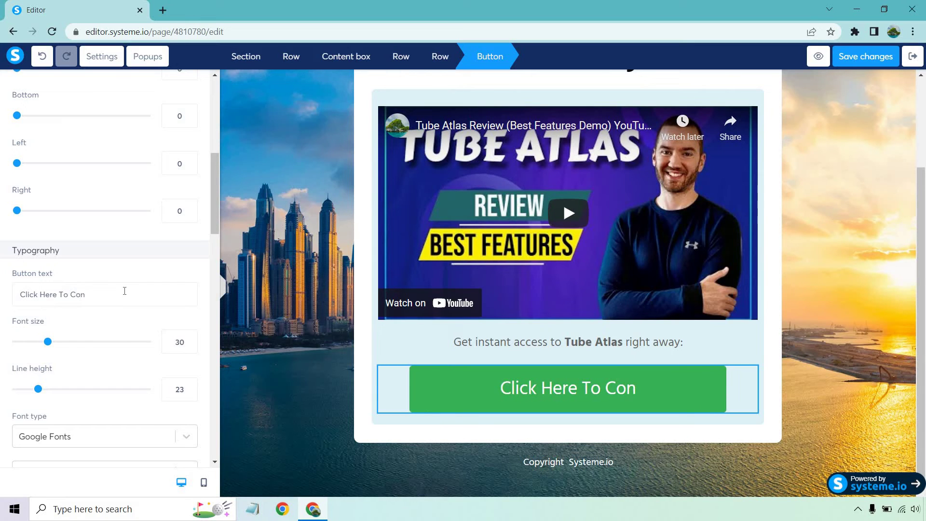
{"action": "type", "text": "tinue"}
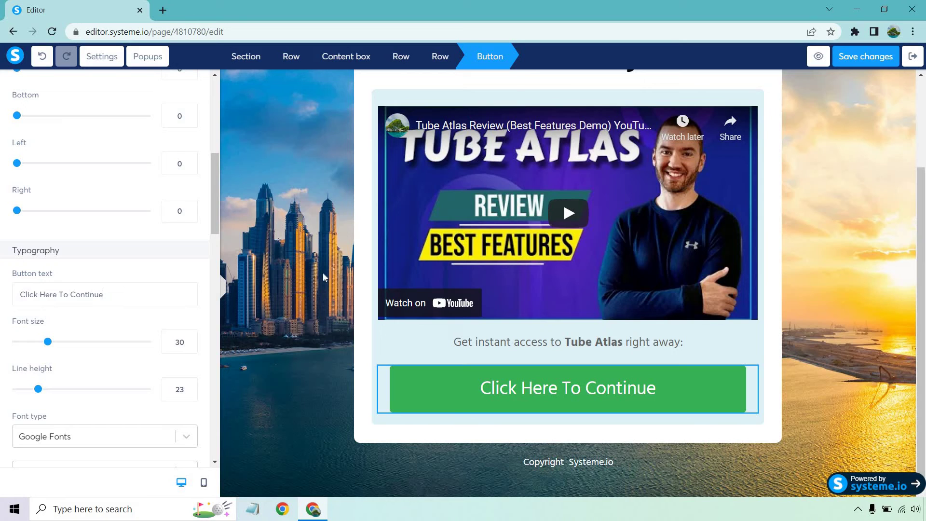
{"action": "scroll", "coordinate": [152, 243], "scroll_direction": "up", "scroll_amount": 8}
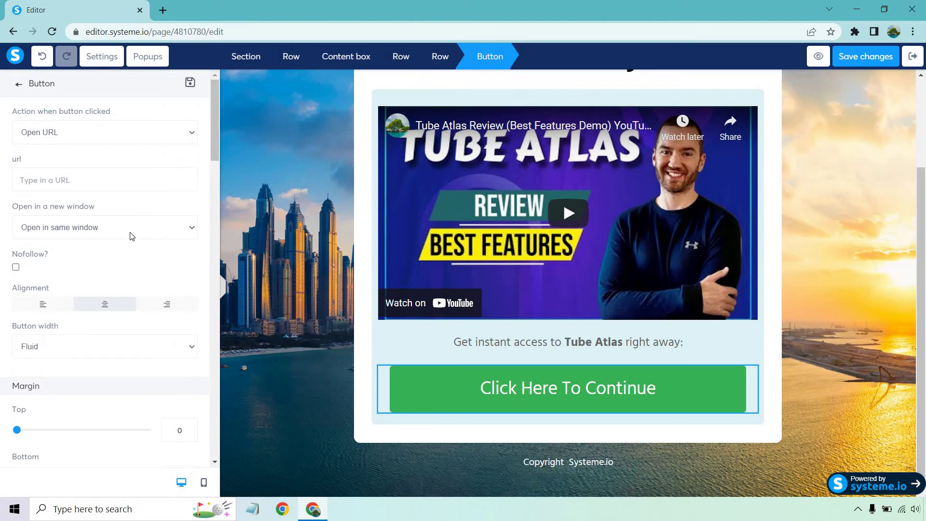
{"action": "left_click", "coordinate": [101, 181]}
{"action": "type", "text": "www.google.com"}
{"action": "left_click", "coordinate": [99, 230]}
{"action": "left_click", "coordinate": [97, 252]}
{"action": "left_click", "coordinate": [104, 259]}
- Replace 'Systeme' in the copyright footer with 'Your Business' and save the page changes
{"action": "left_click", "coordinate": [850, 252]}
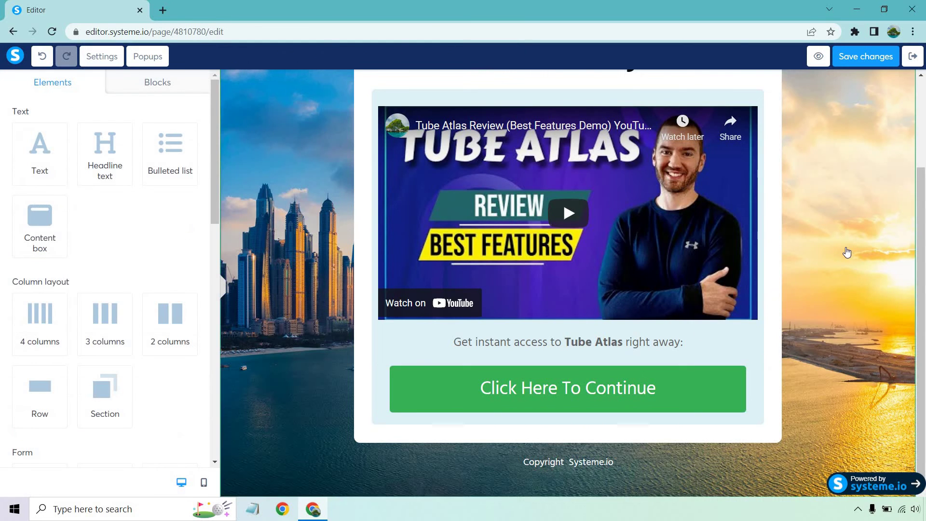
{"action": "left_click", "coordinate": [597, 462]}
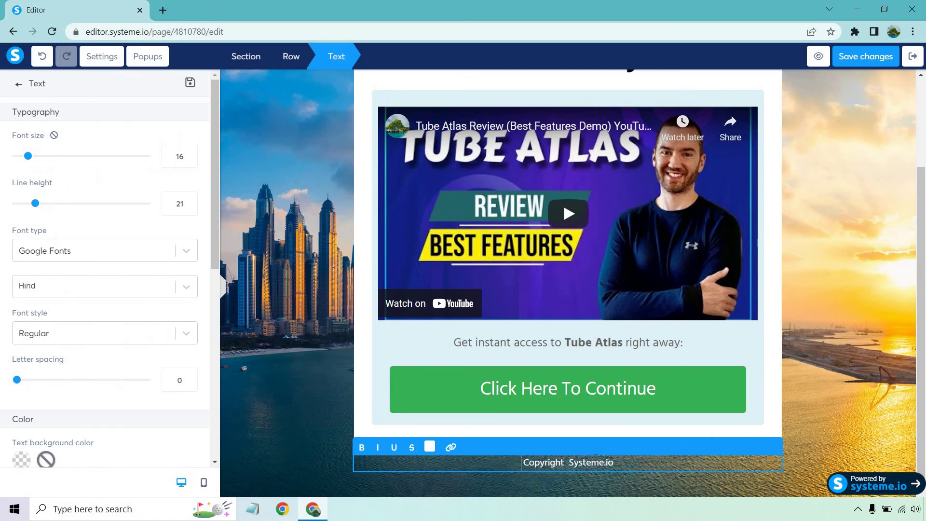
{"action": "double_click", "coordinate": [588, 463]}
{"action": "key", "text": "Delete"}
{"action": "key", "text": "Delete"}
{"action": "key", "text": "Delete"}
{"action": "key", "text": "Delete"}
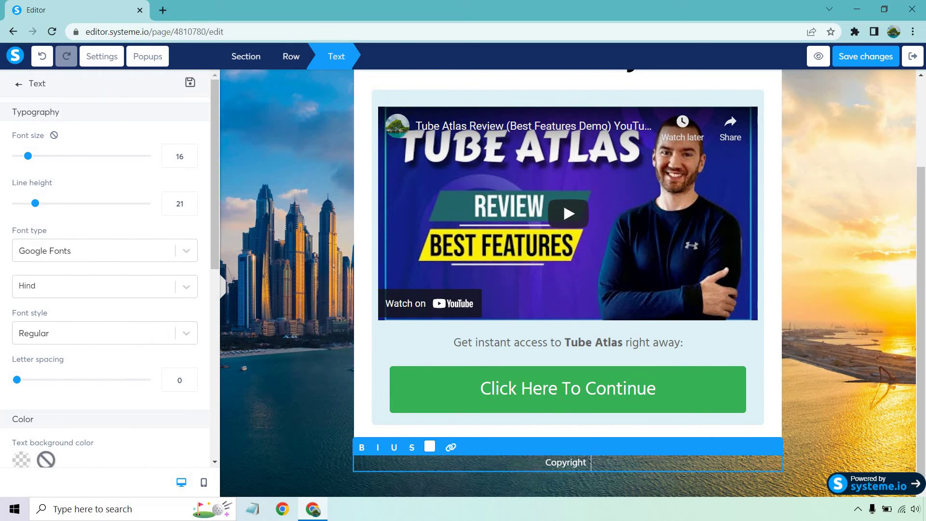
{"action": "type", "text": "Your Business"}
{"action": "left_click", "coordinate": [858, 237]}
{"action": "scroll", "coordinate": [857, 236], "scroll_direction": "up", "scroll_amount": 3}
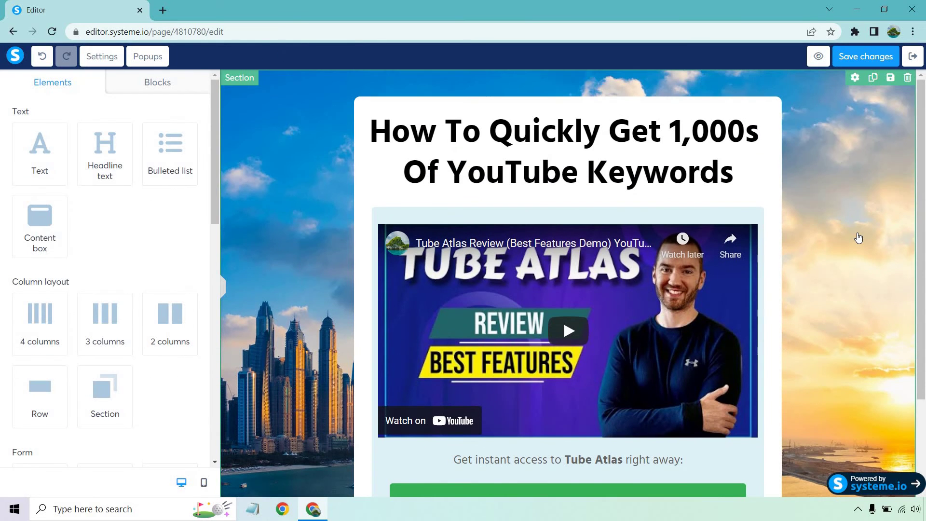
{"action": "left_click", "coordinate": [854, 60]}
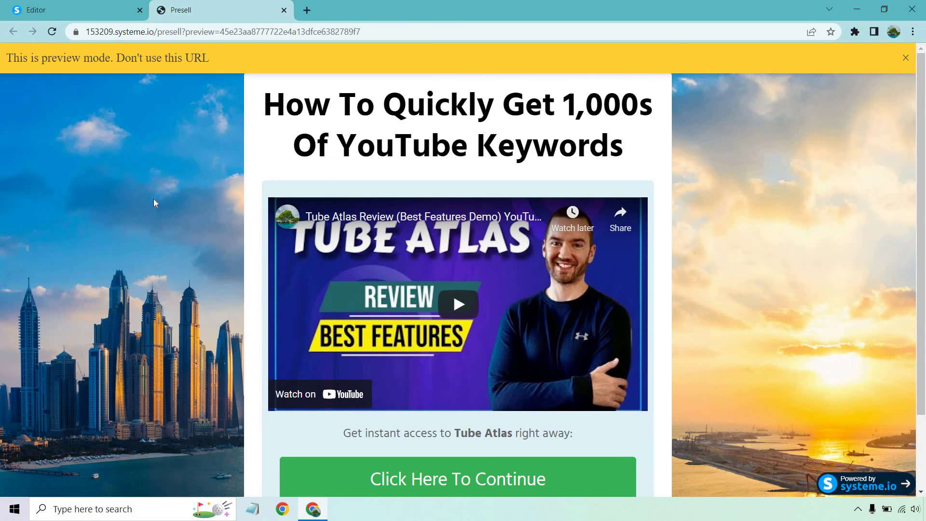
- Scroll through the preview to check the headline, Tube Atlas video, access line and 'Click Here To Continue' button
{"action": "scroll", "coordinate": [154, 199], "scroll_direction": "down", "scroll_amount": 2}
{"action": "scroll", "coordinate": [153, 196], "scroll_direction": "up", "scroll_amount": 2}
{"action": "scroll", "coordinate": [752, 145], "scroll_direction": "down", "scroll_amount": 2}
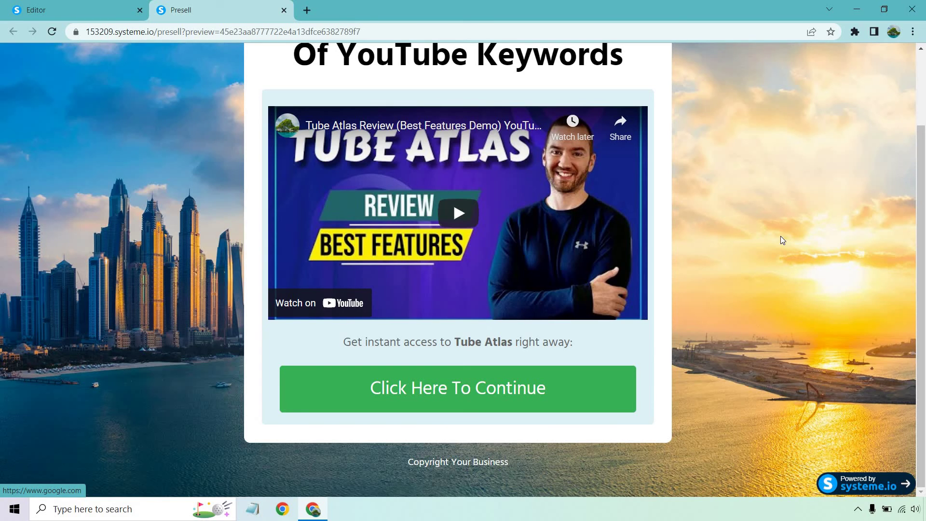
{"action": "scroll", "coordinate": [805, 230], "scroll_direction": "up", "scroll_amount": 2}
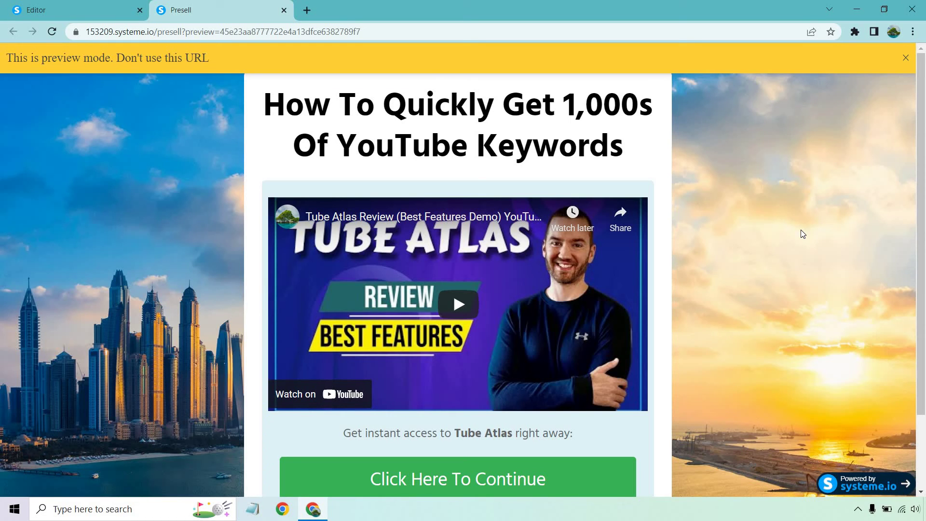
- Back in the editor, set the main section's background colour to light grey (DAD8D8)
{"action": "left_click", "coordinate": [33, 10]}
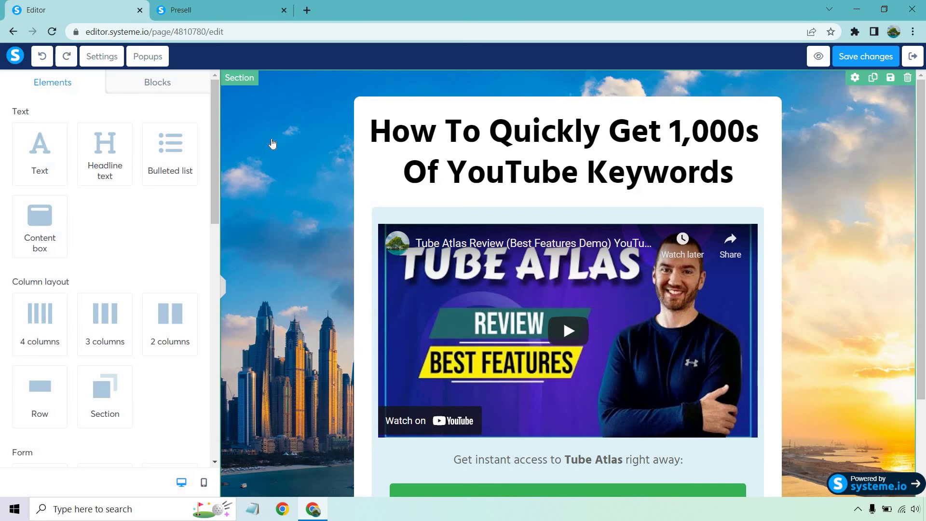
{"action": "left_click", "coordinate": [272, 142]}
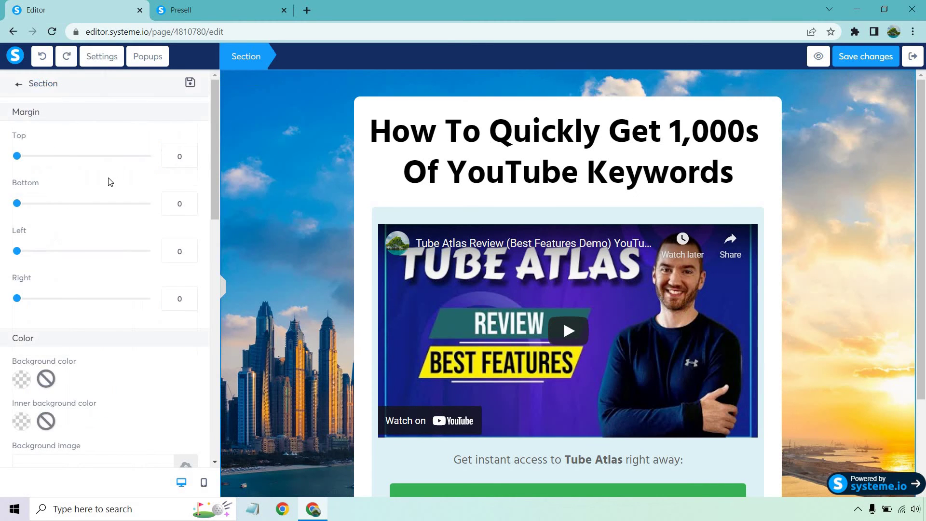
{"action": "scroll", "coordinate": [109, 178], "scroll_direction": "down", "scroll_amount": 3}
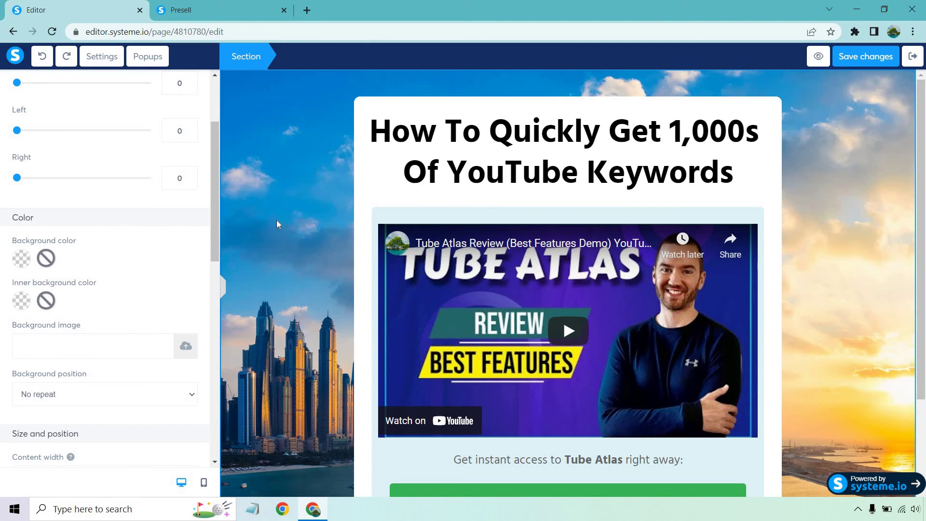
{"action": "left_click", "coordinate": [22, 260]}
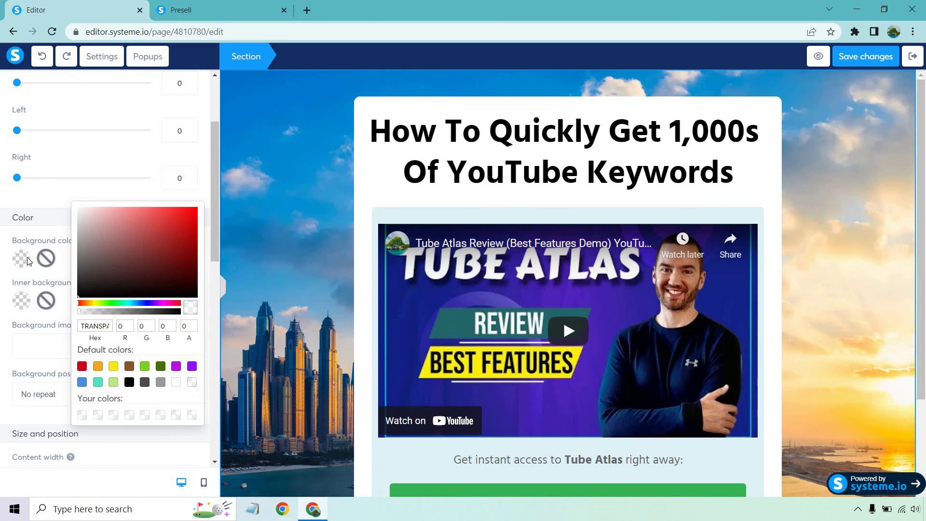
{"action": "left_click", "coordinate": [79, 210]}
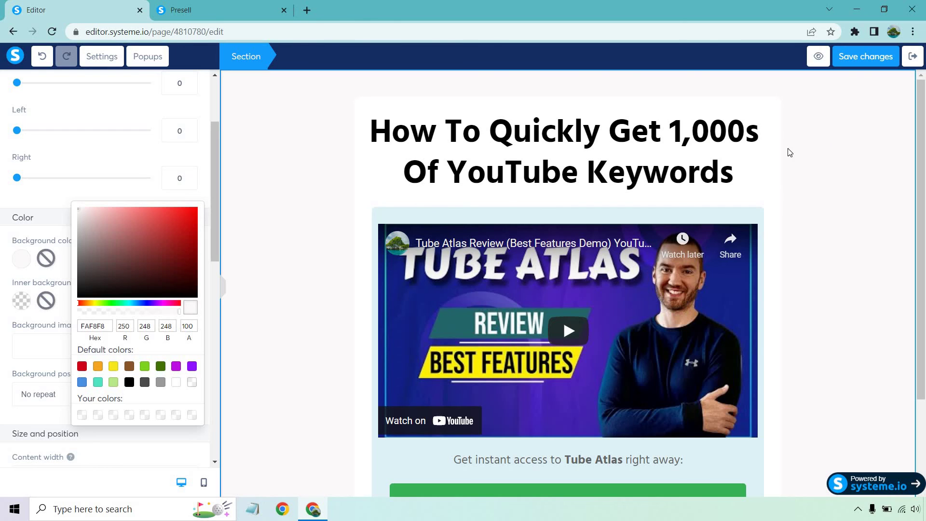
{"action": "left_click", "coordinate": [79, 217]}
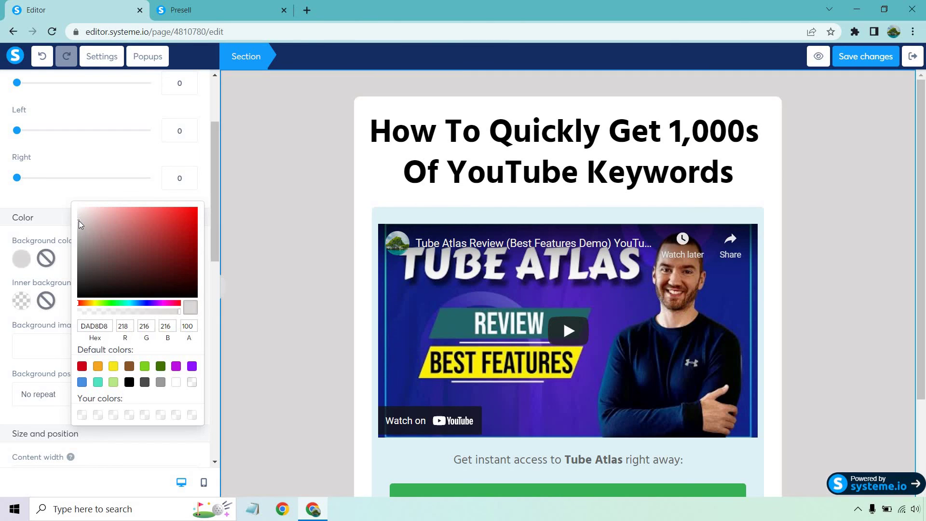
{"action": "left_click", "coordinate": [203, 164]}
{"action": "scroll", "coordinate": [203, 164], "scroll_direction": "up", "scroll_amount": 3}
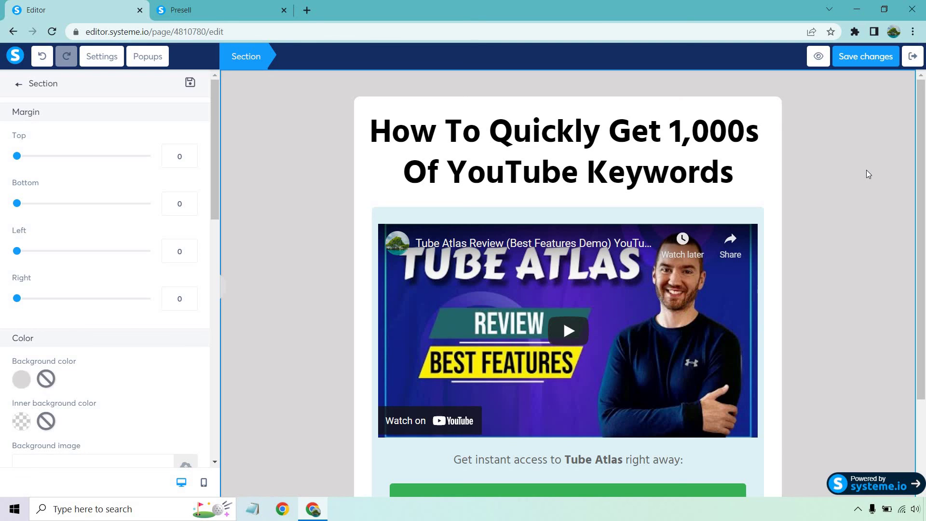
- Exit the editor and load the page's public URL in a new browser tab
{"action": "left_click", "coordinate": [912, 60]}
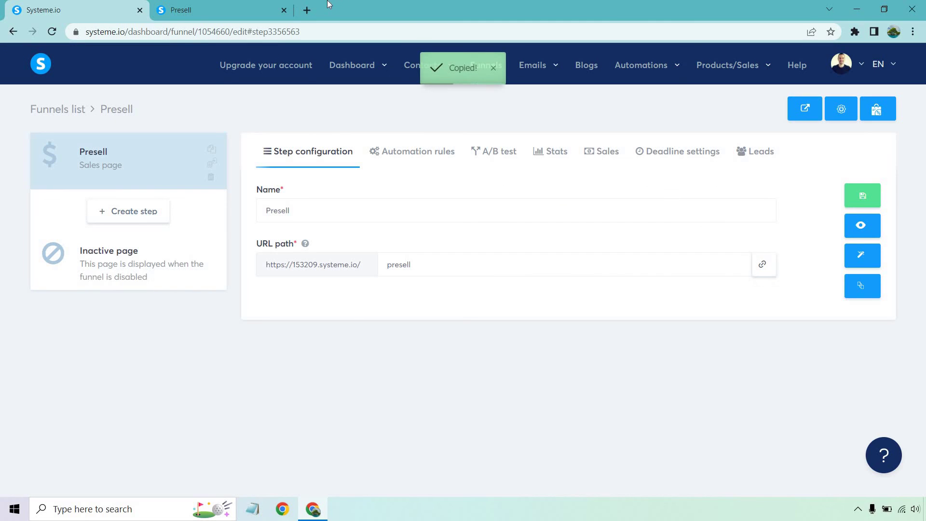
{"action": "left_click", "coordinate": [308, 10]}
{"action": "type", "text": "https://153209.systeme.io/presell"}
{"action": "key", "text": "Return"}
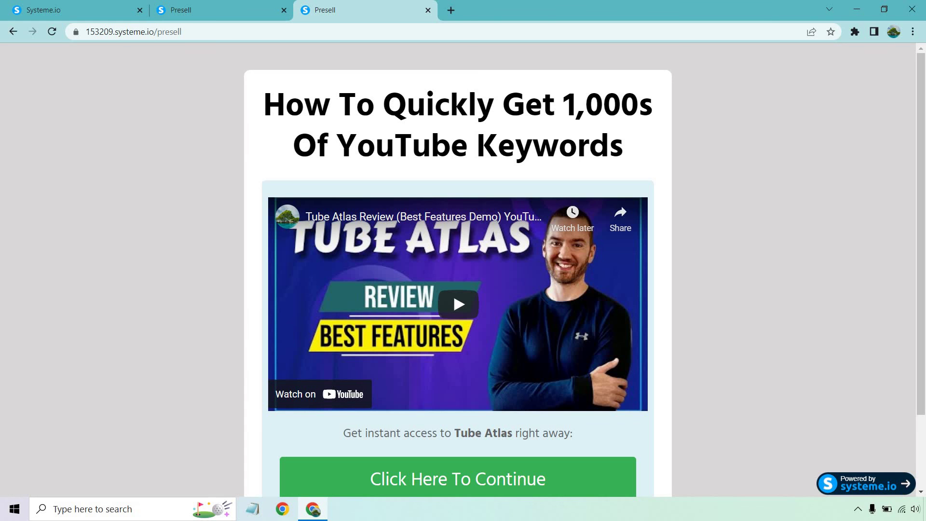